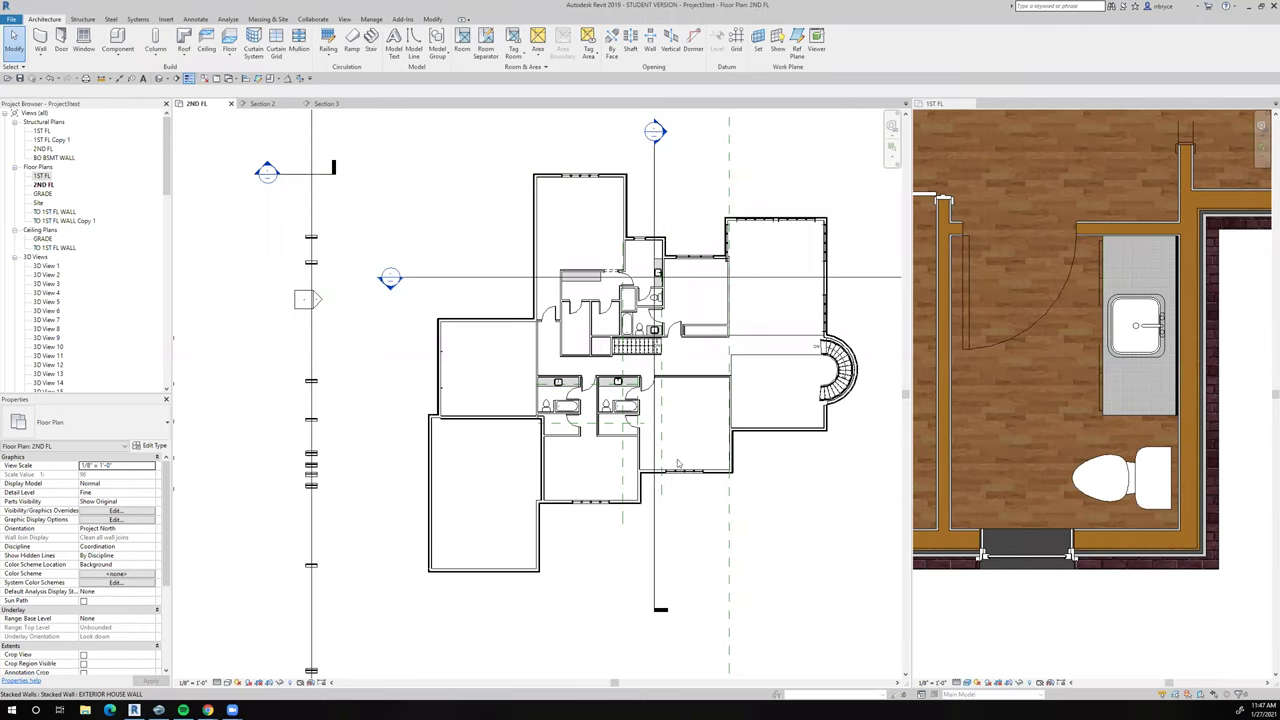
Place a Closet_Hangers_on_Pole_ADJUSTABLE component, rotated to run vertically, along the closet's left wall beside the stair
scroll(598, 309, up, 5)
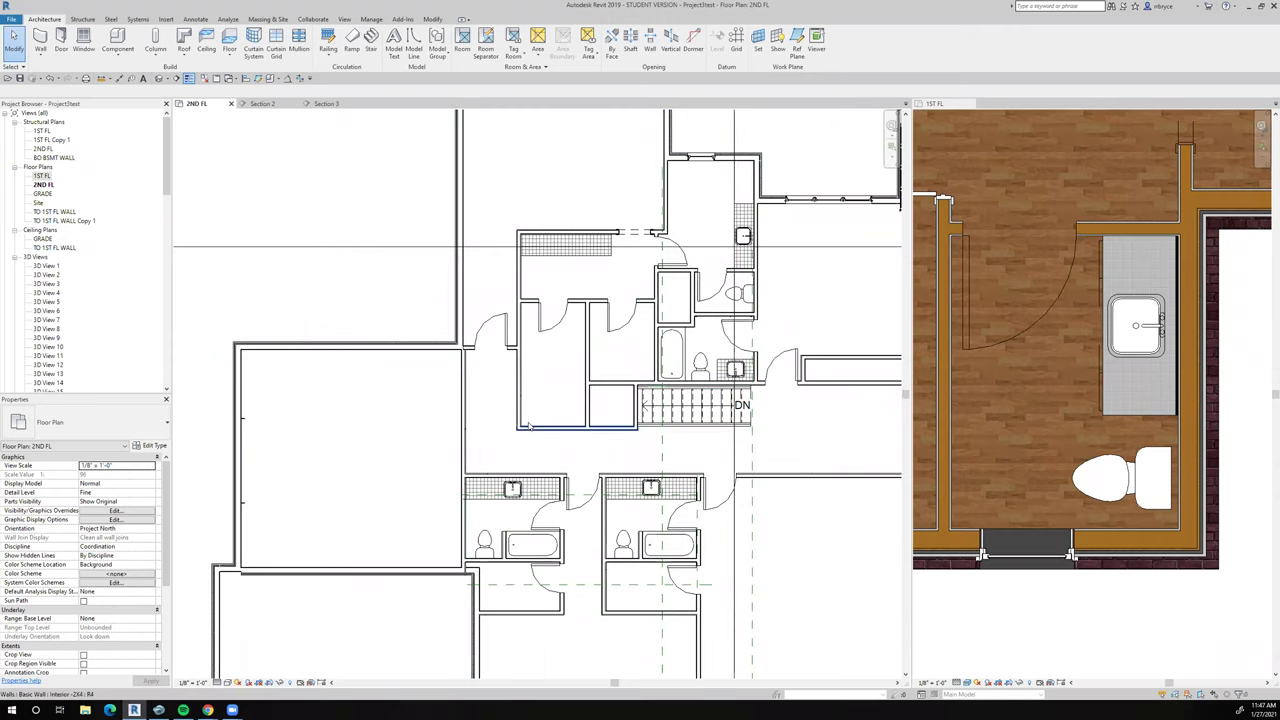
middle_drag(546, 368, 475, 373)
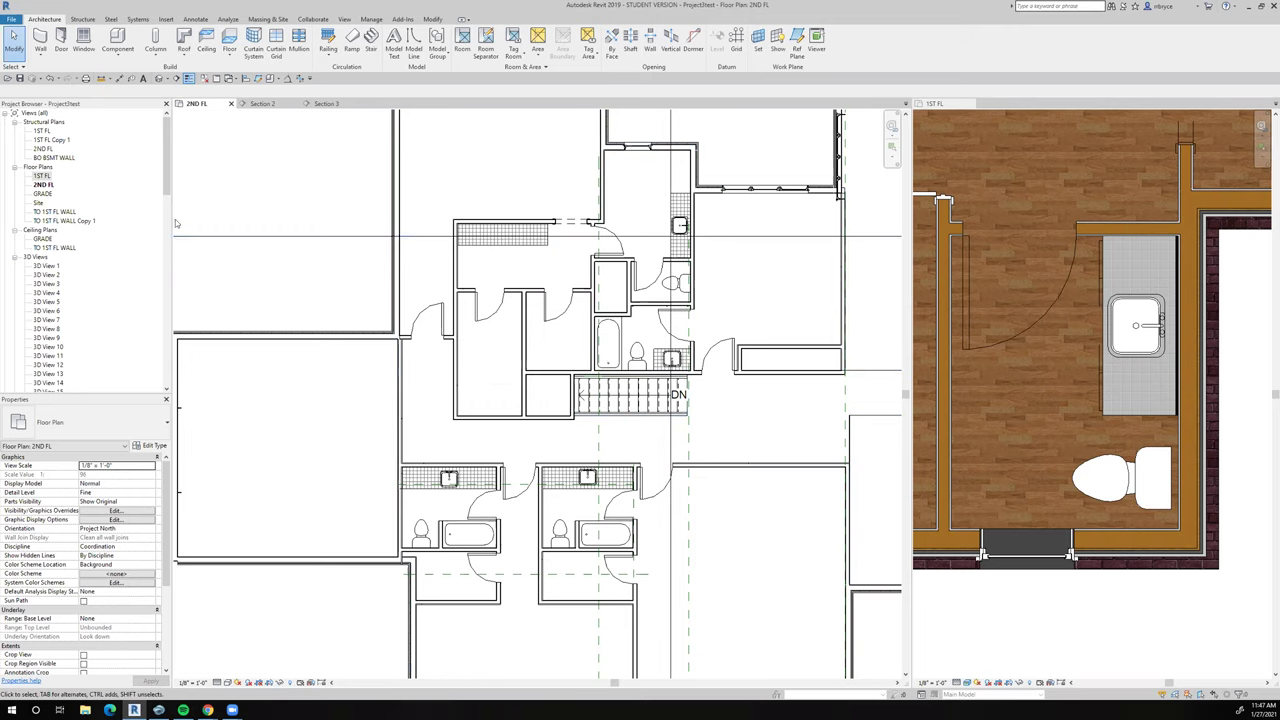
scroll(493, 362, up, 3)
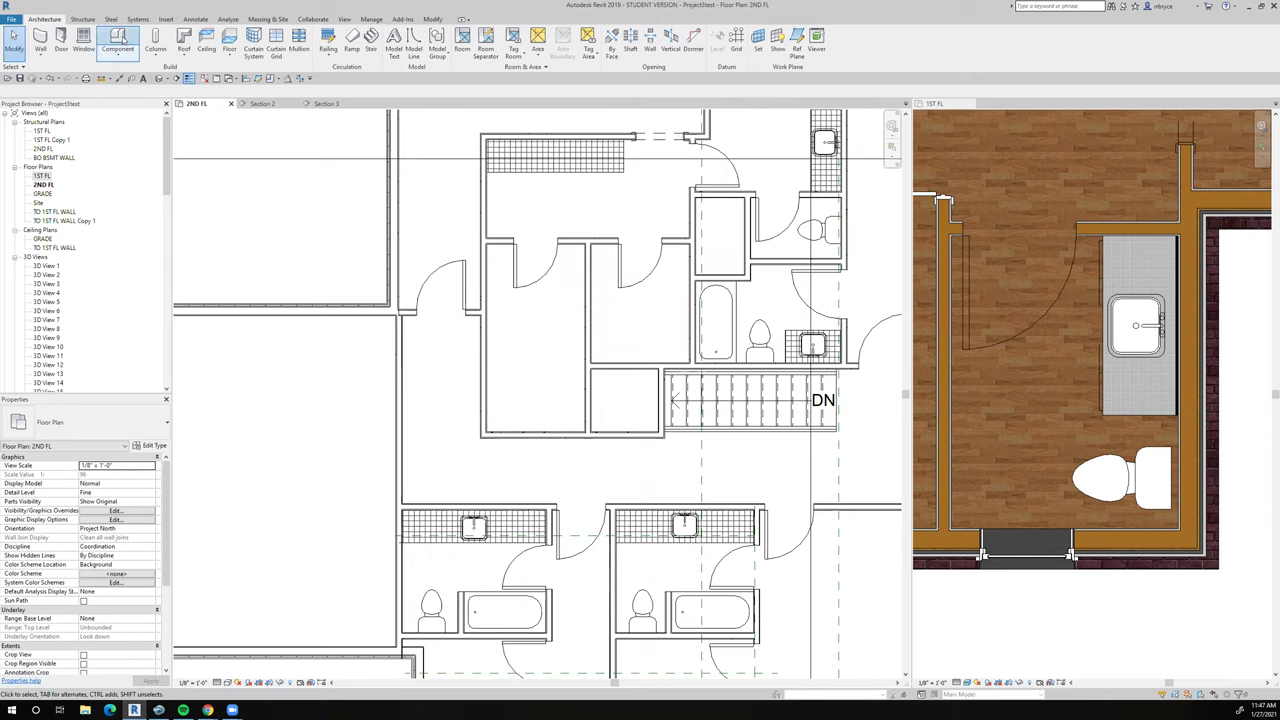
click(118, 40)
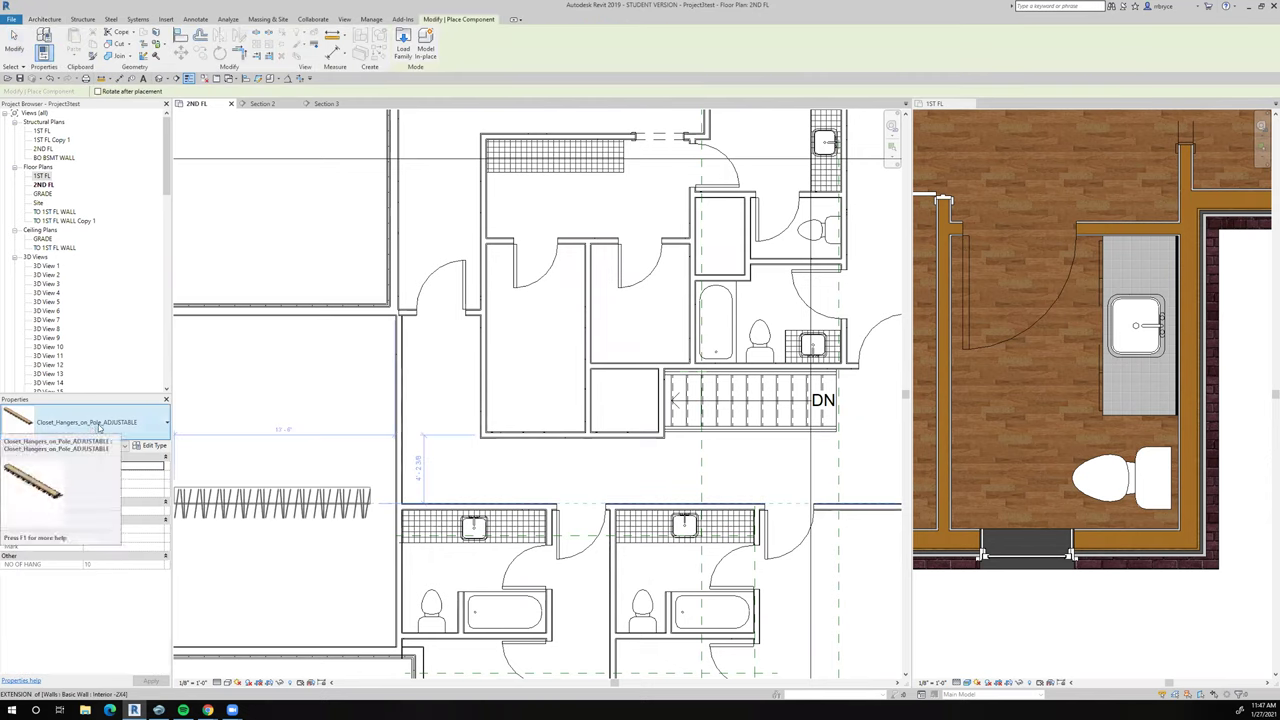
click(97, 424)
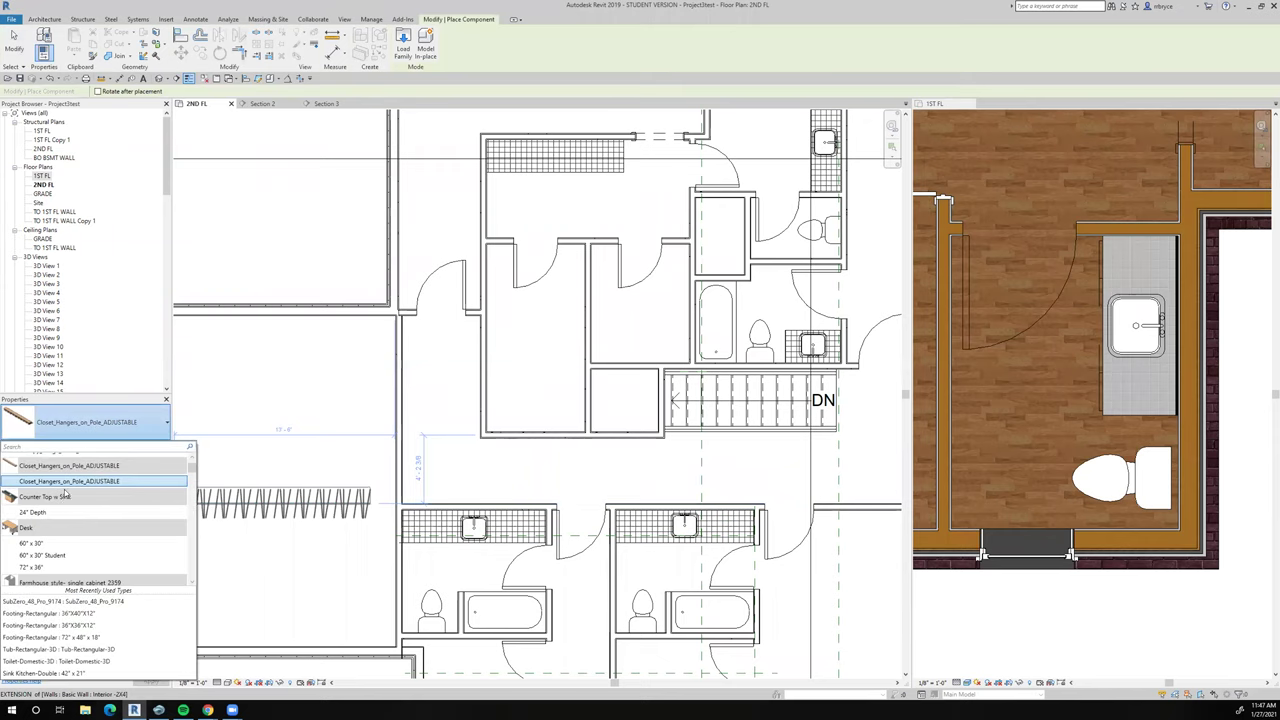
click(66, 483)
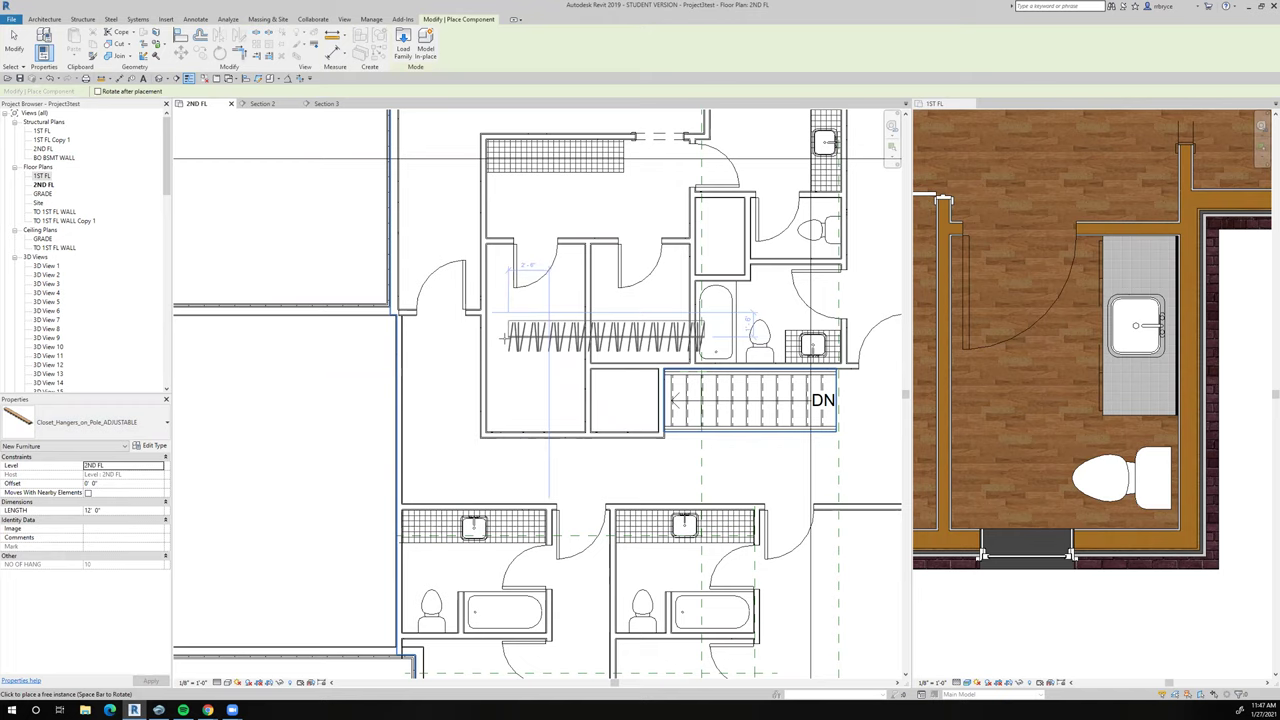
key(space)
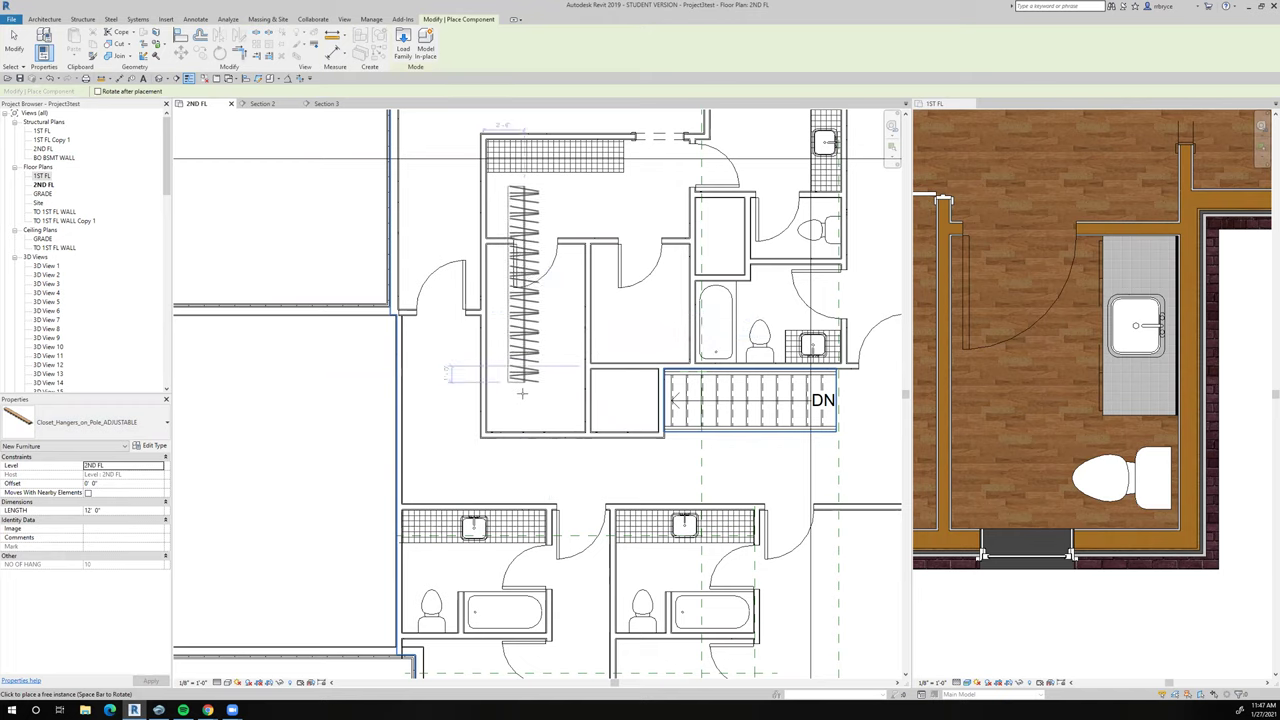
click(508, 416)
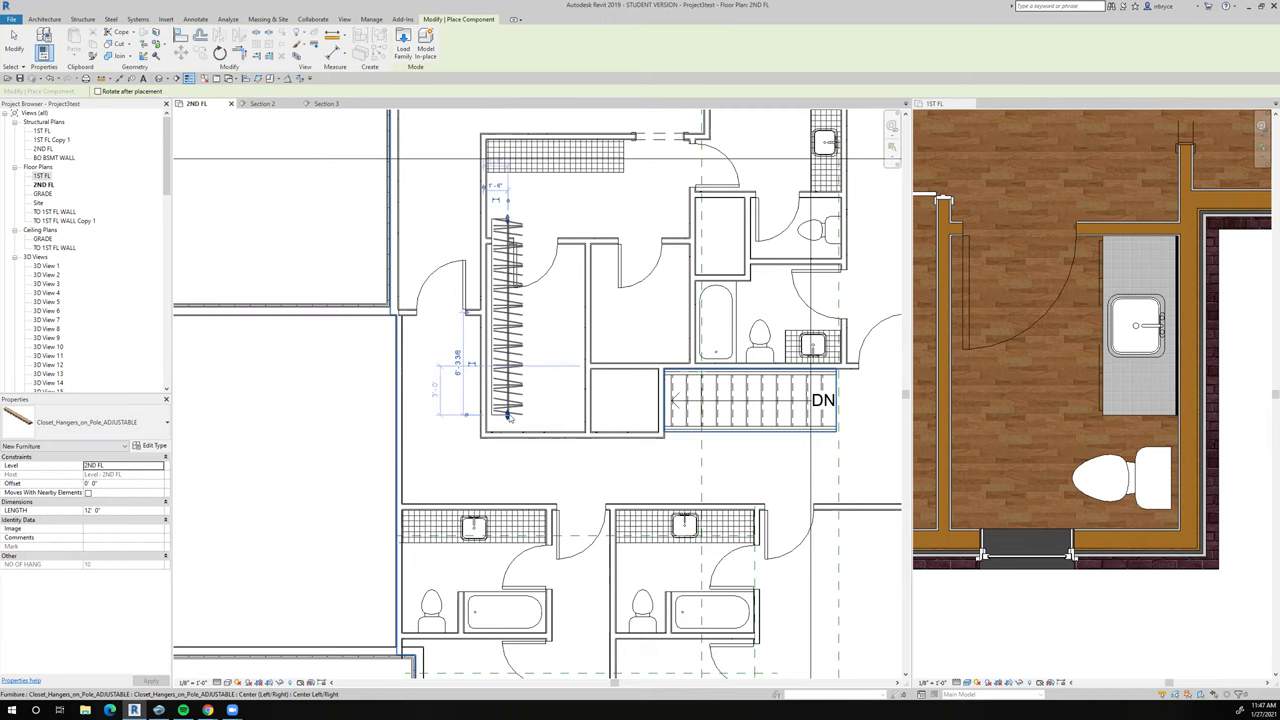
Move the hanger down from its lower-left corner onto the closet's wall line
key(Escape)
key(Escape)
scroll(508, 418, up, 3)
click(489, 410)
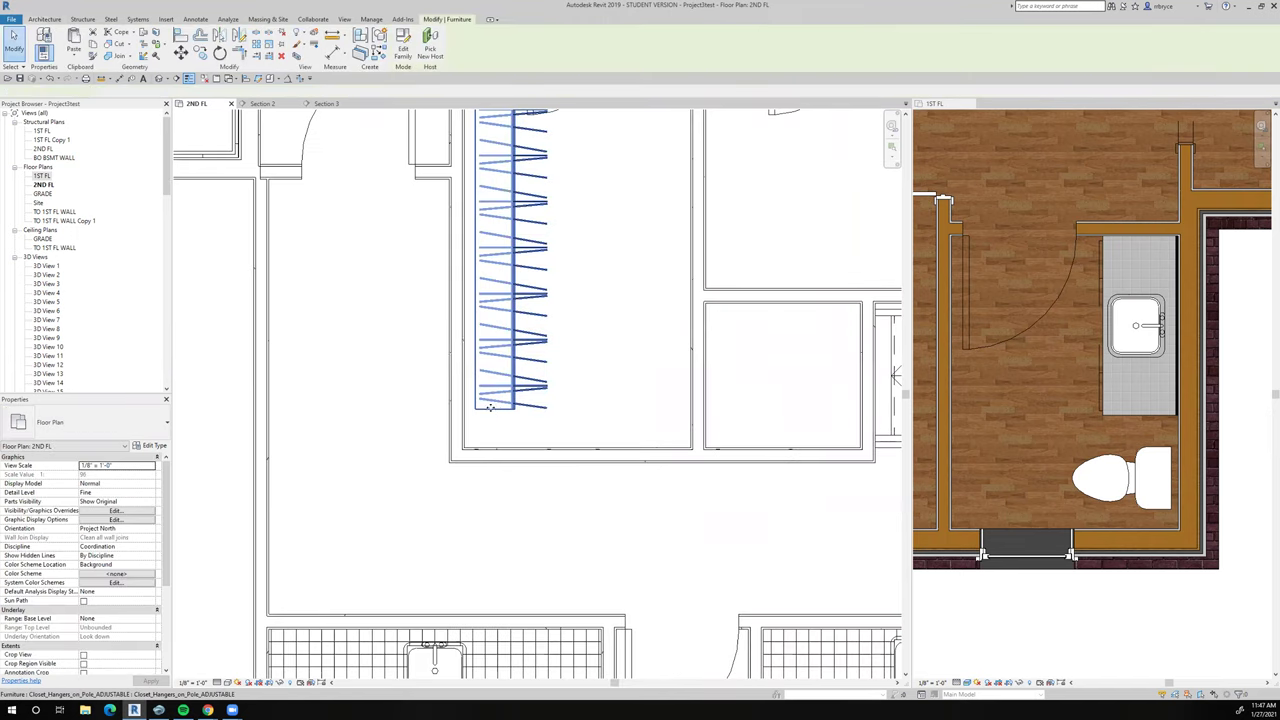
click(489, 410)
click(180, 52)
click(475, 409)
scroll(471, 445, up, 3)
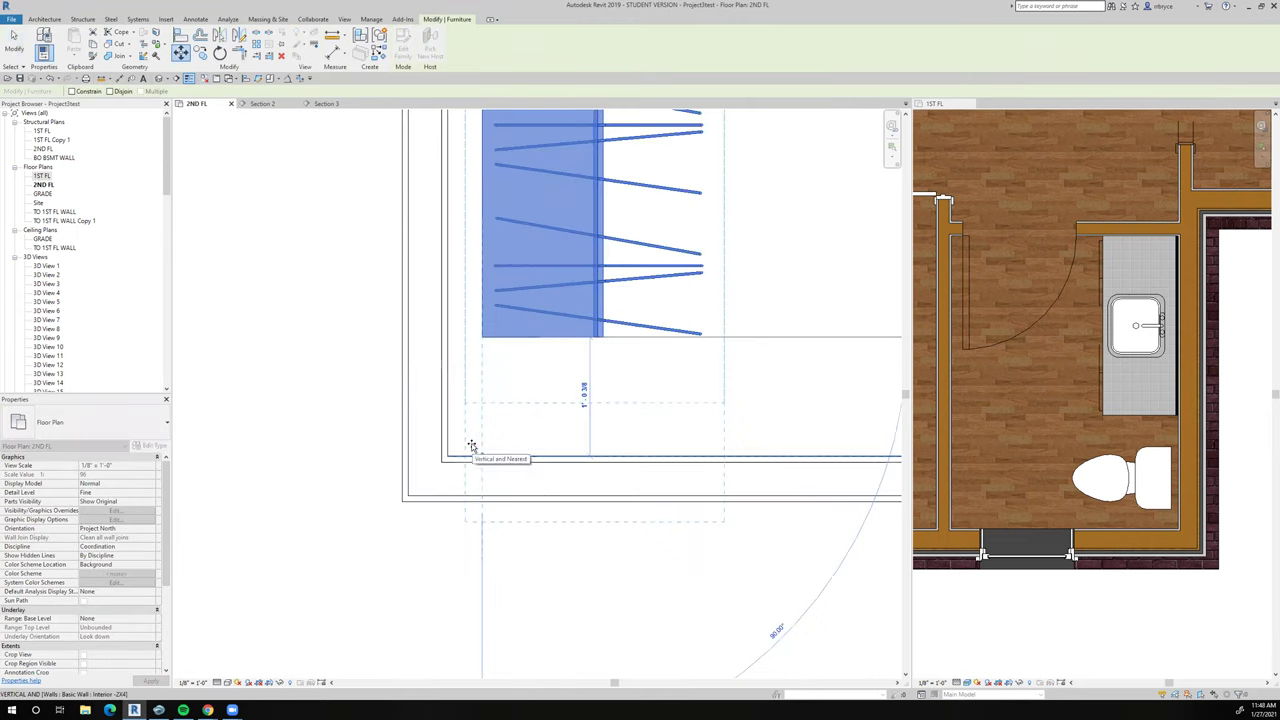
click(477, 455)
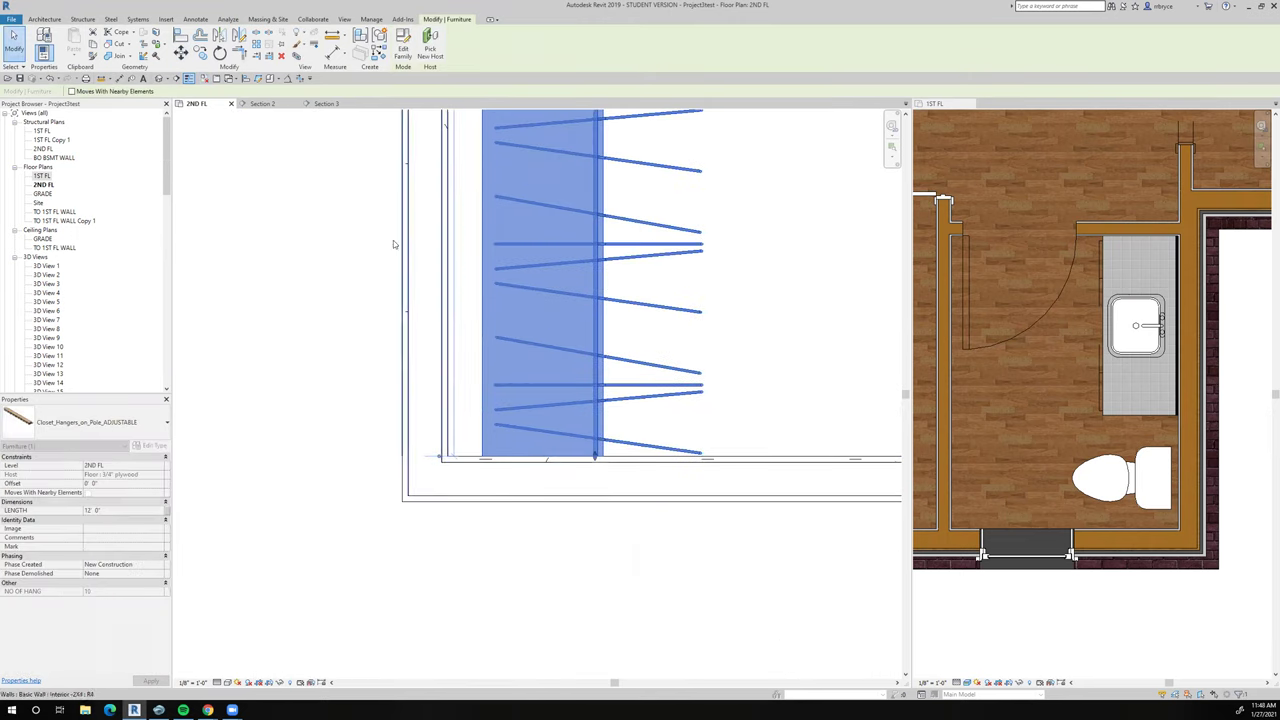
click(312, 322)
Try aligning the hanger to the wall face with AL, then cancel the alignment
key(a)
key(l)
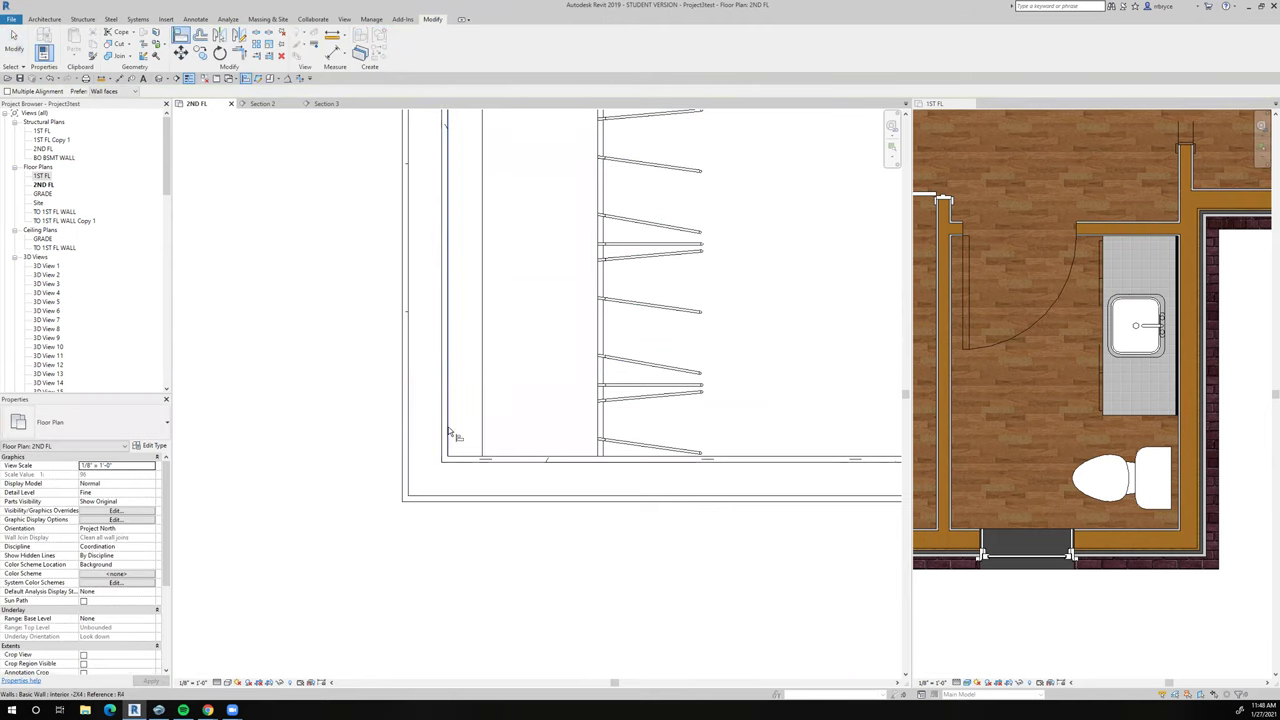
scroll(494, 500, down, 3)
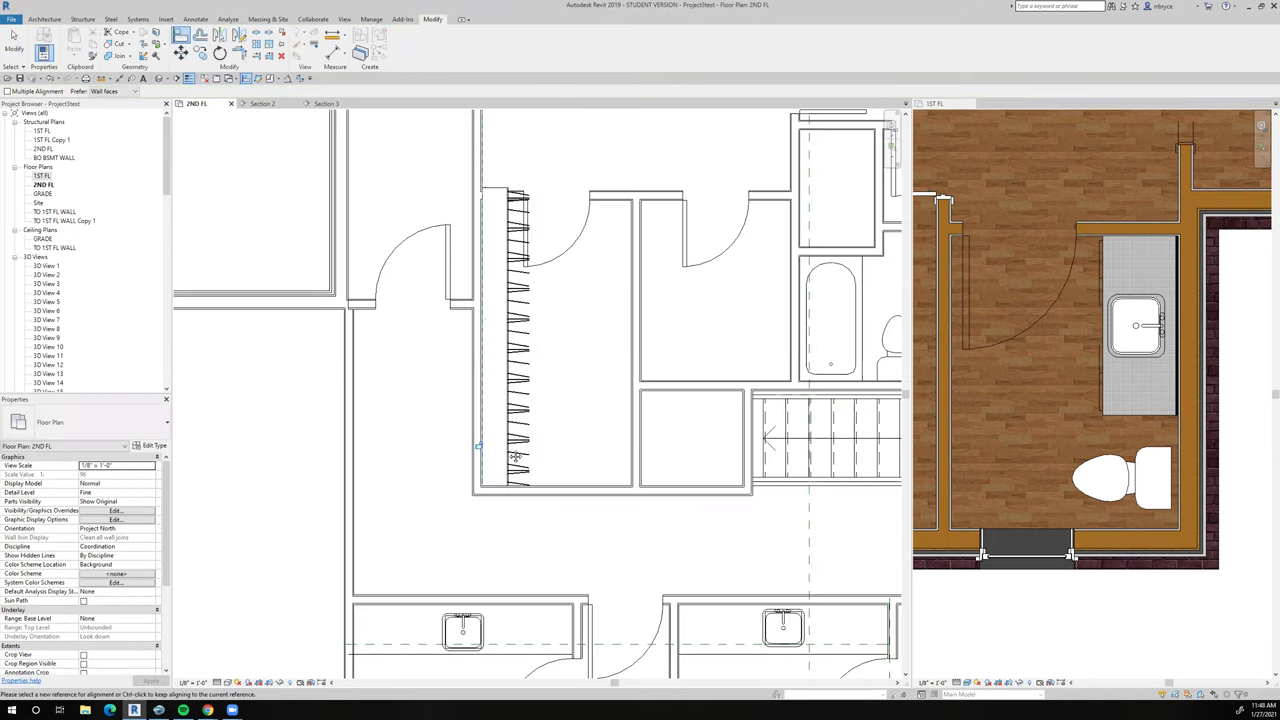
scroll(516, 360, up, 4)
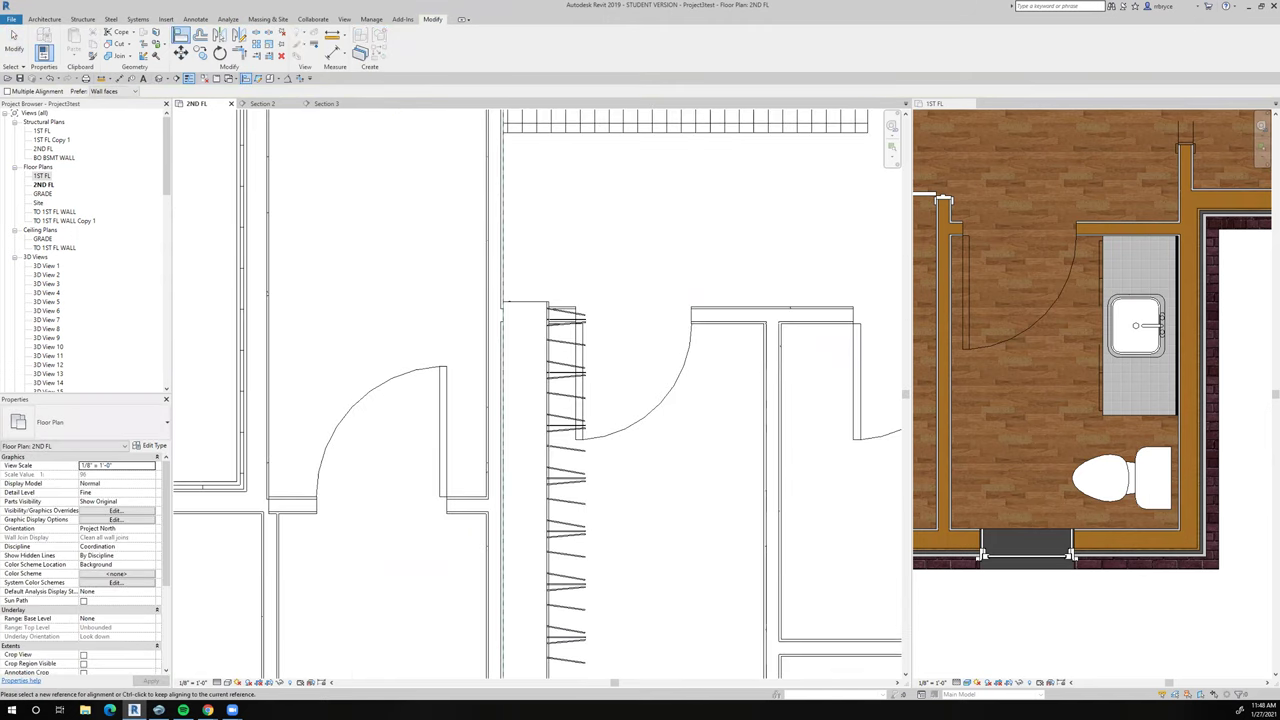
key(Escape)
click(556, 410)
Stretch the hanger's end grip to make it 11' 5 7/8" long, then zoom to check the fit
click(538, 397)
scroll(540, 400, up, 2)
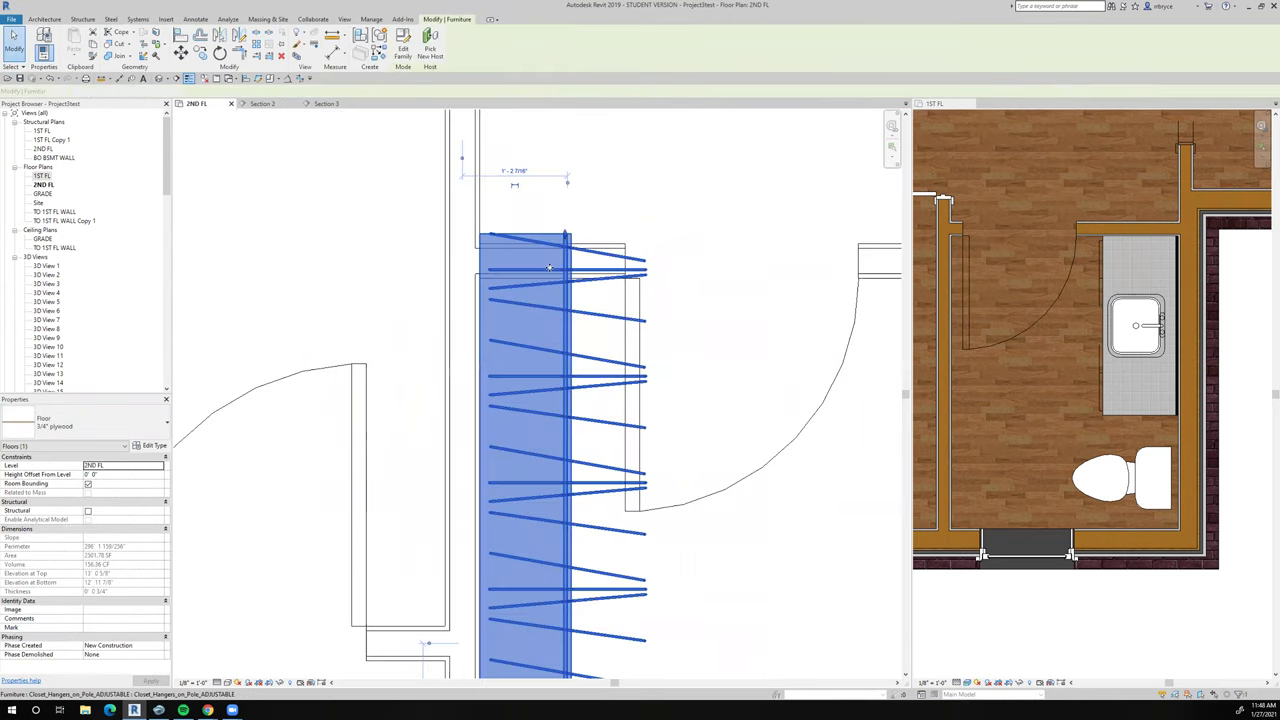
drag(564, 233, 564, 280)
scroll(543, 314, down, 5)
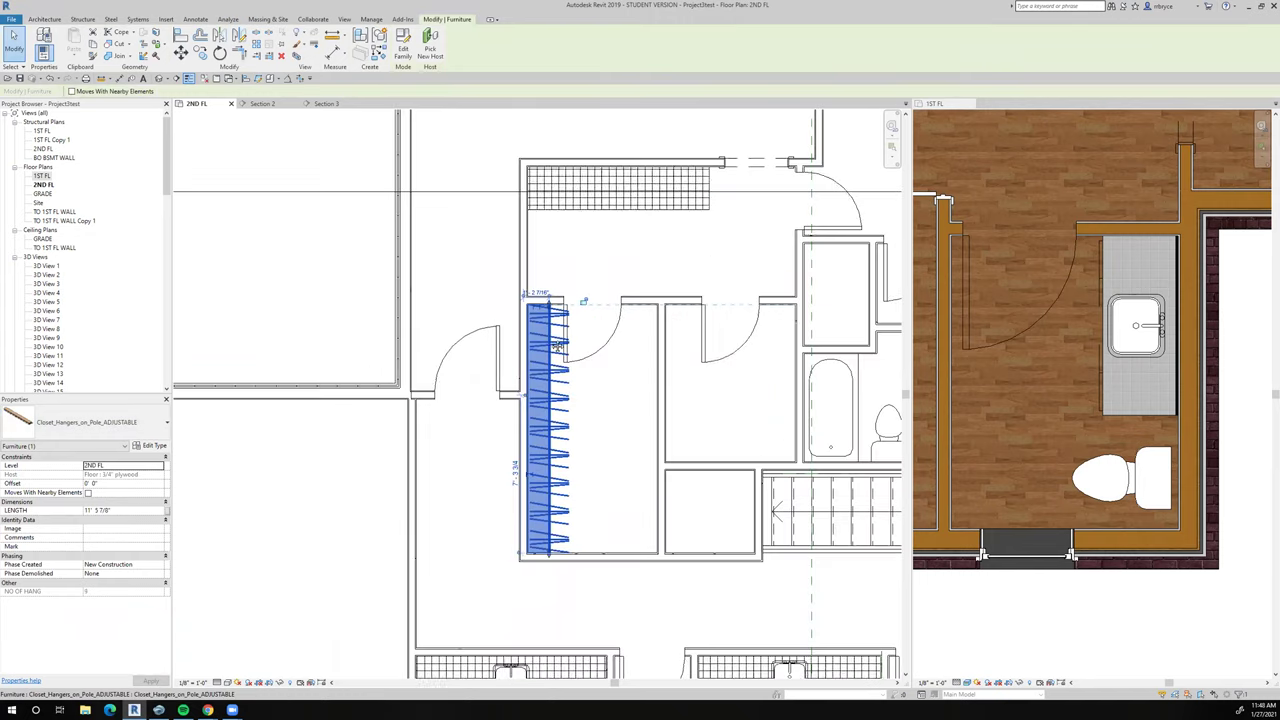
scroll(492, 300, down, 1)
scroll(514, 339, up, 3)
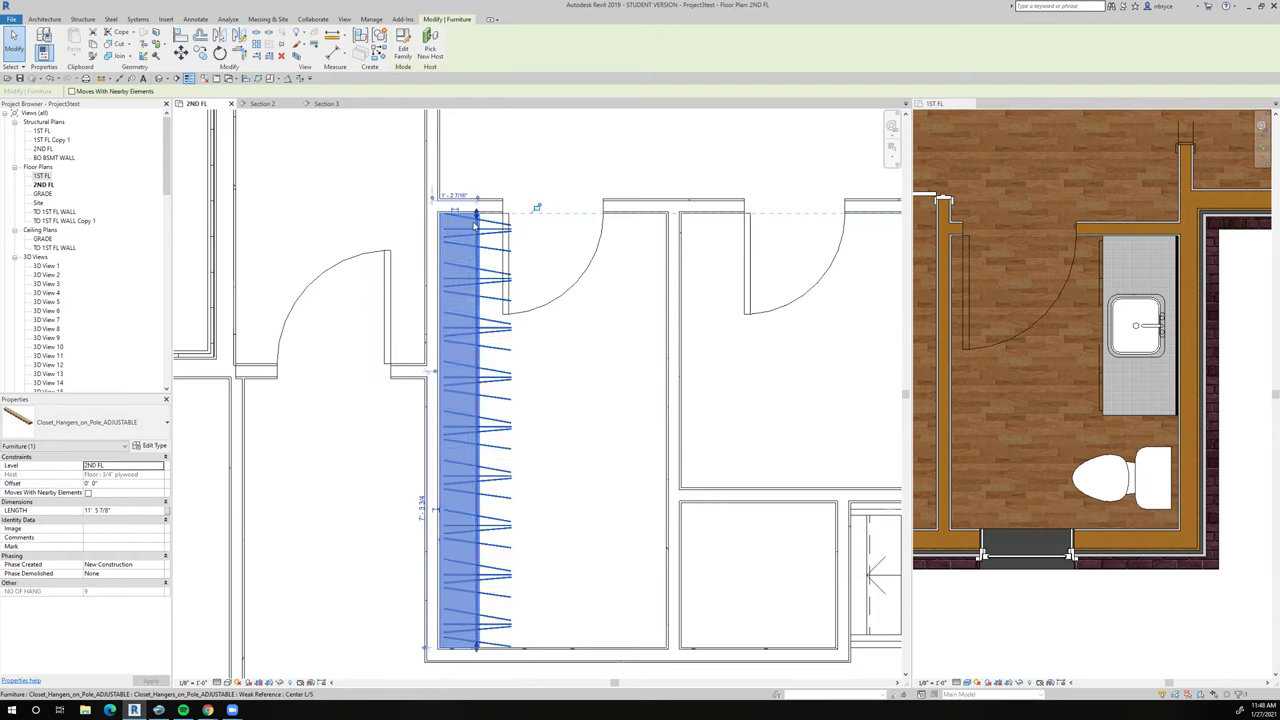
scroll(462, 220, up, 4)
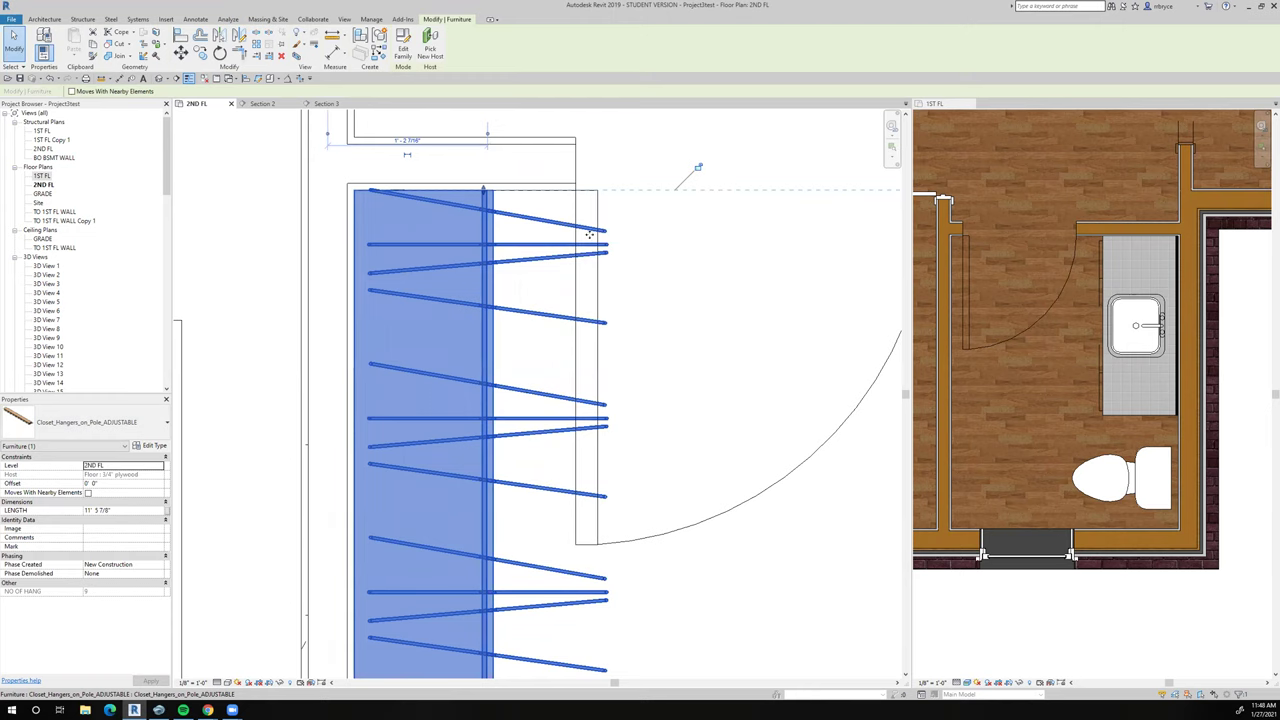
scroll(503, 283, down, 5)
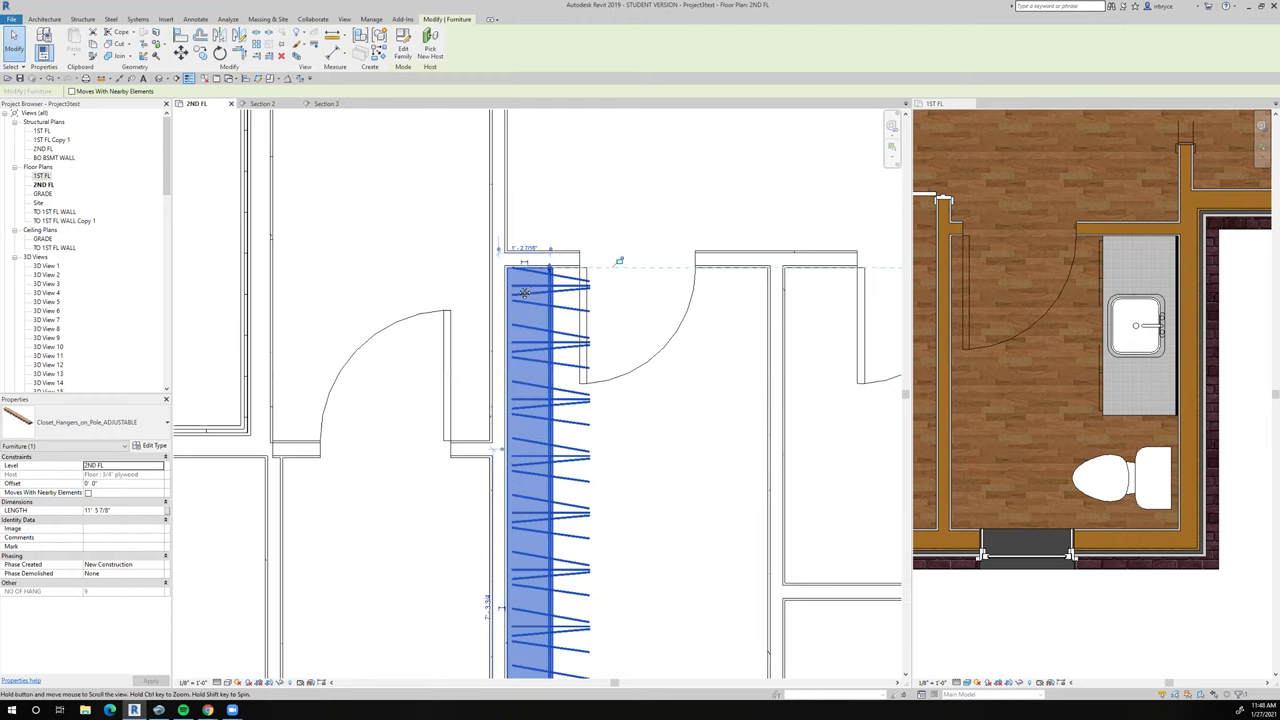
scroll(503, 283, down, 3)
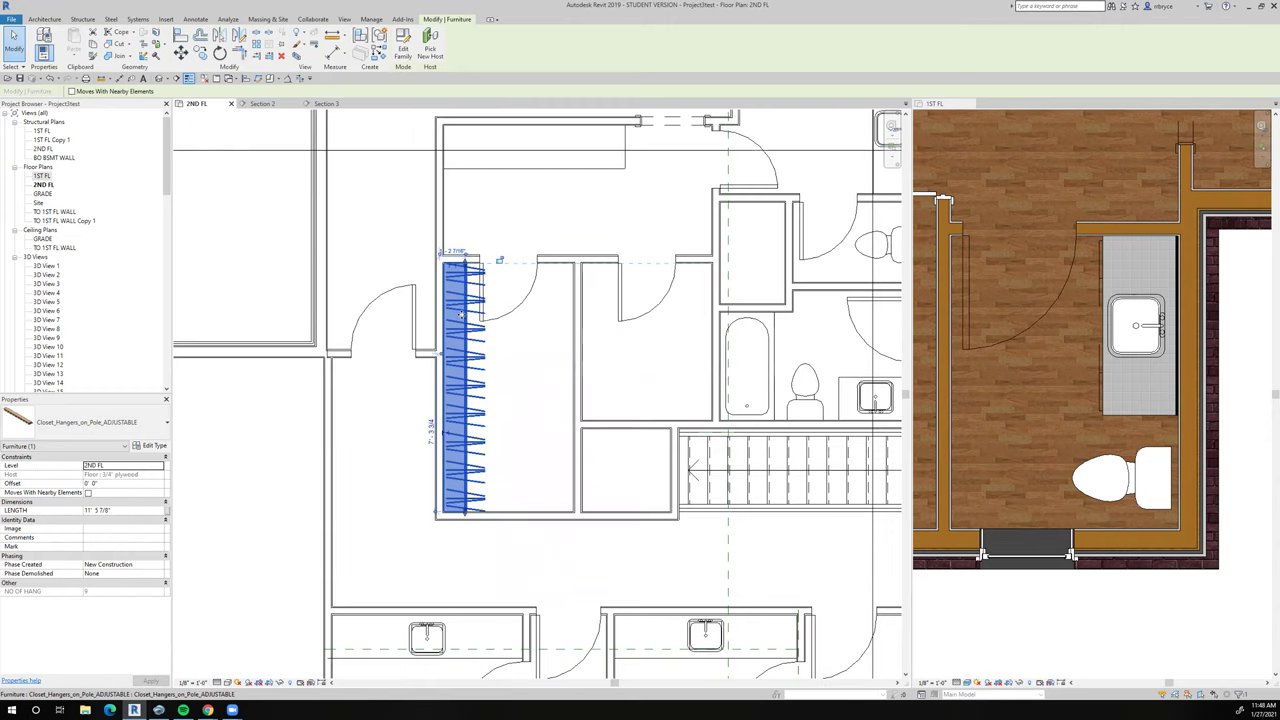
scroll(461, 314, up, 2)
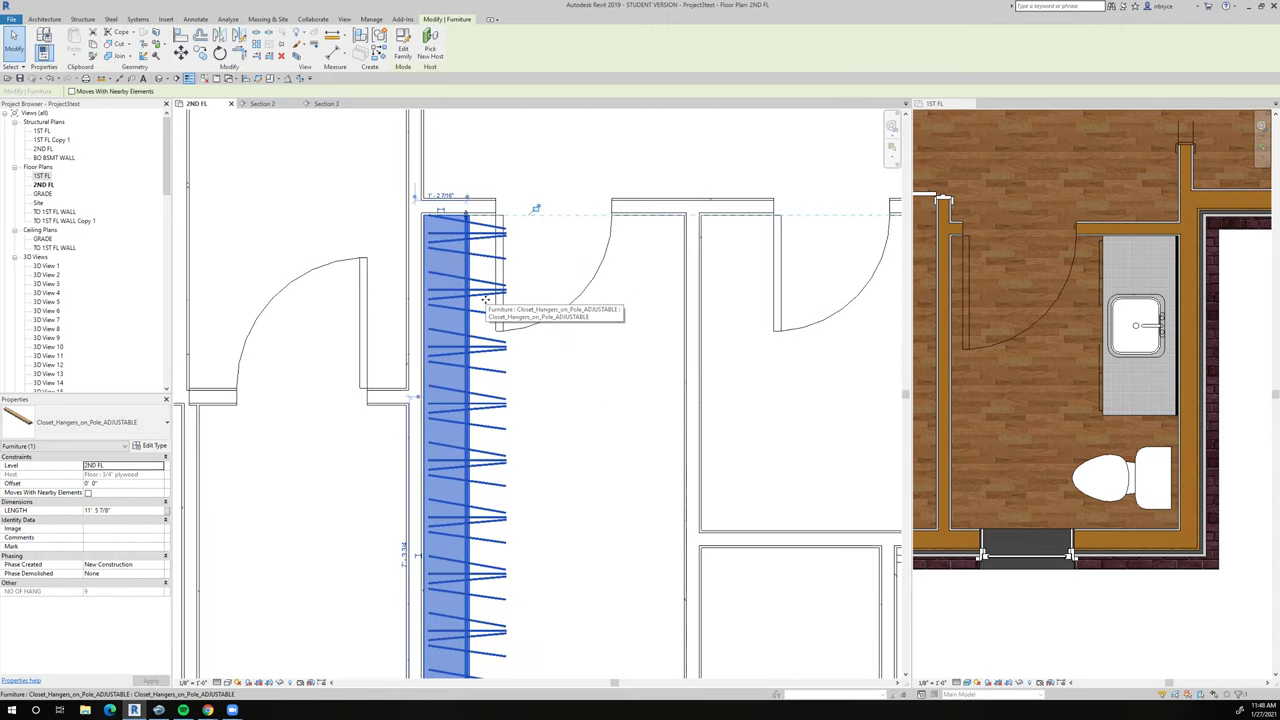
scroll(485, 300, up, 2)
scroll(483, 297, down, 4)
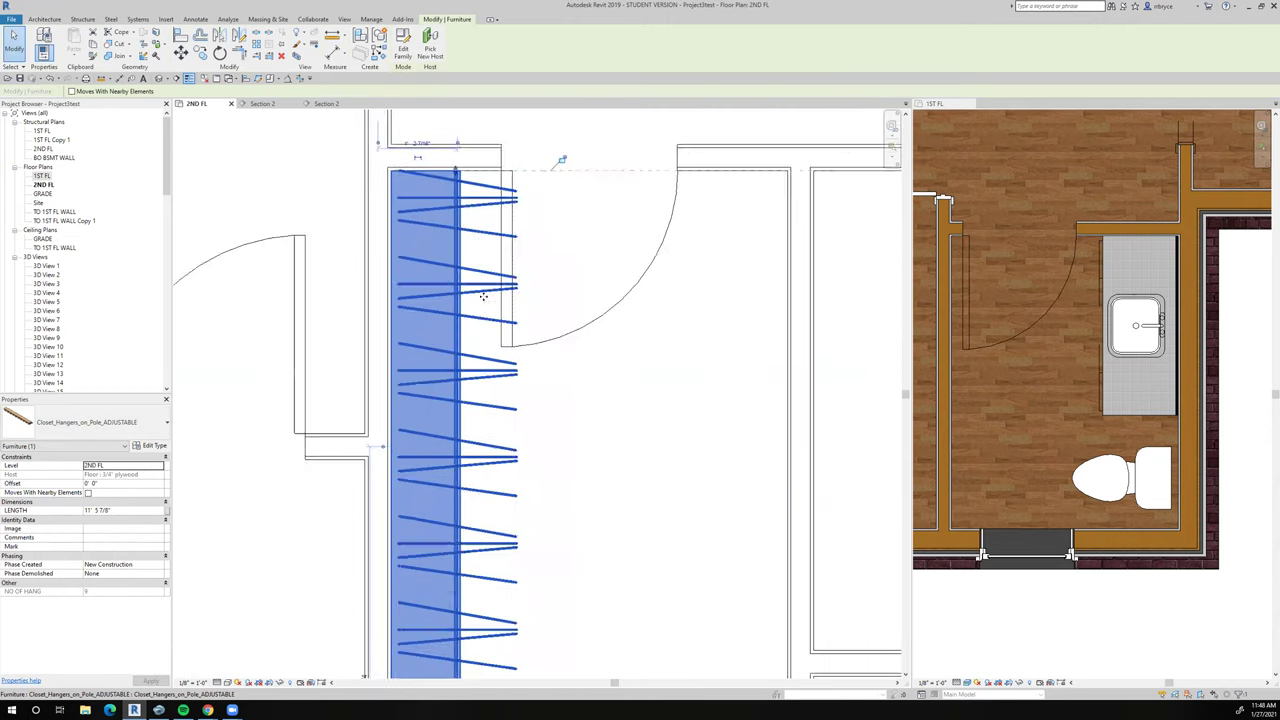
Mirror-copy the 11' 5 7/8" hanger across the wall onto the closet's opposite side
click(240, 34)
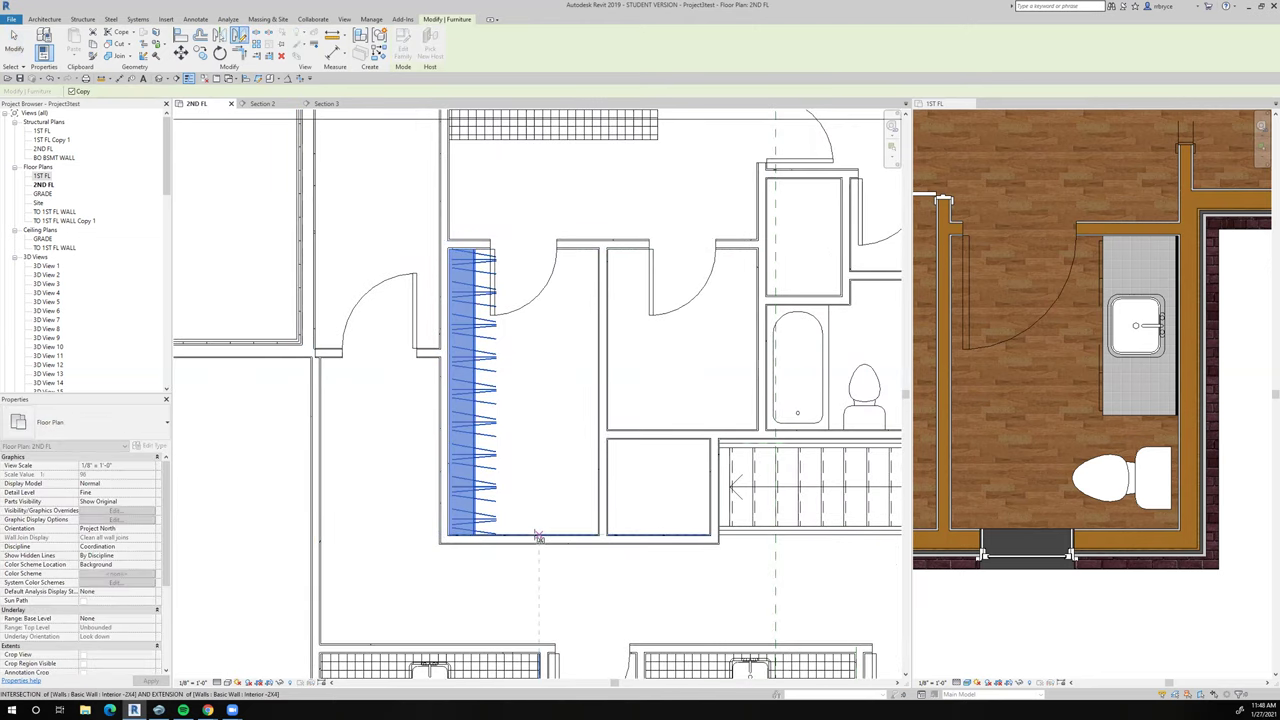
click(522, 276)
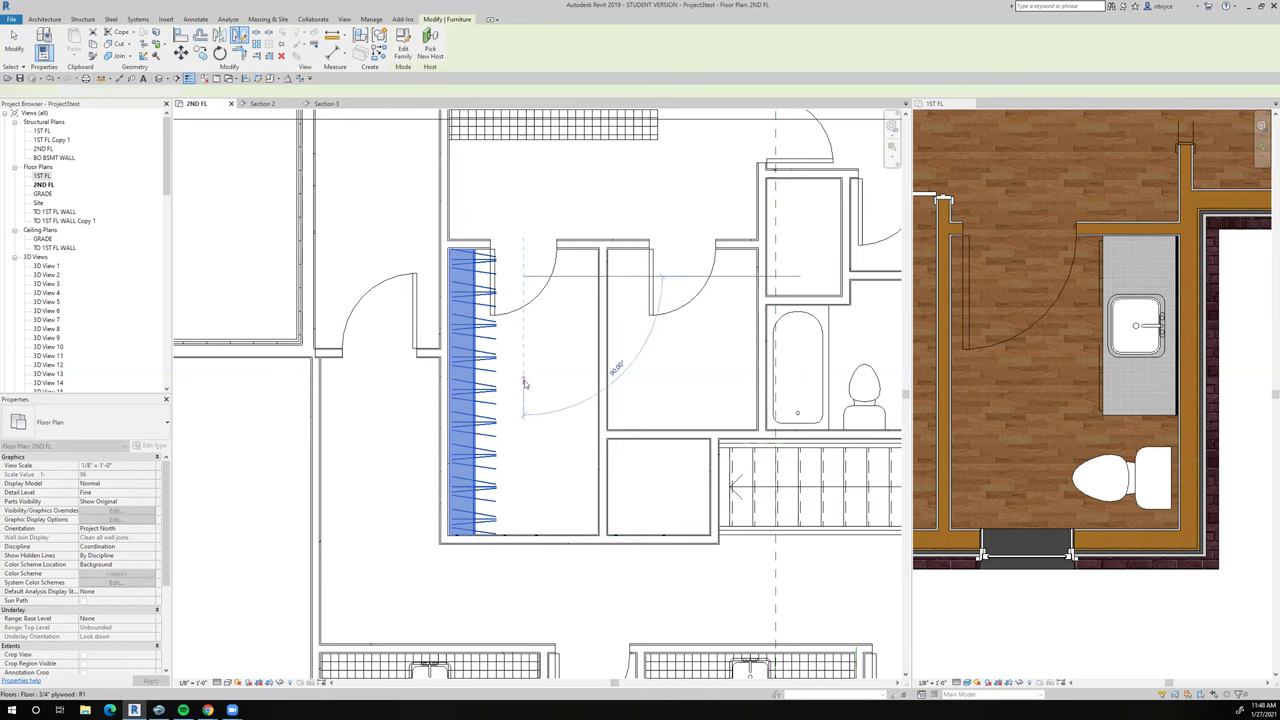
click(524, 383)
scroll(581, 490, down, 2)
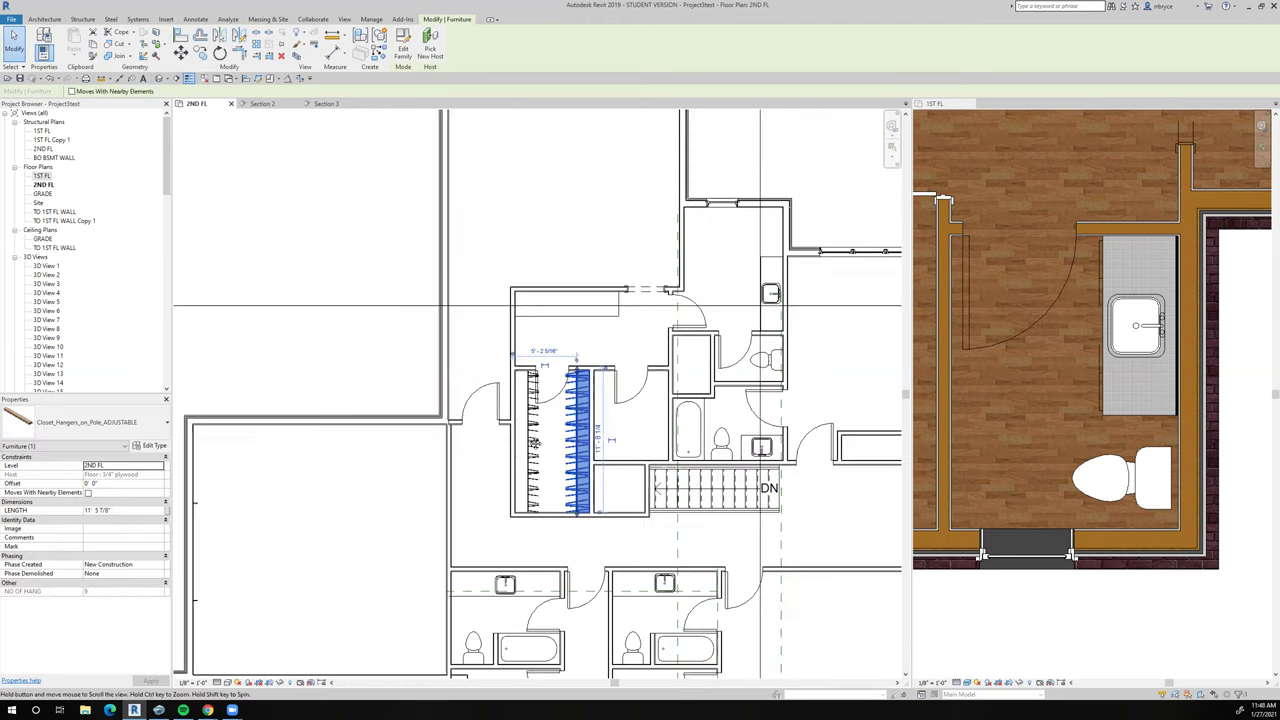
scroll(480, 348, up, 4)
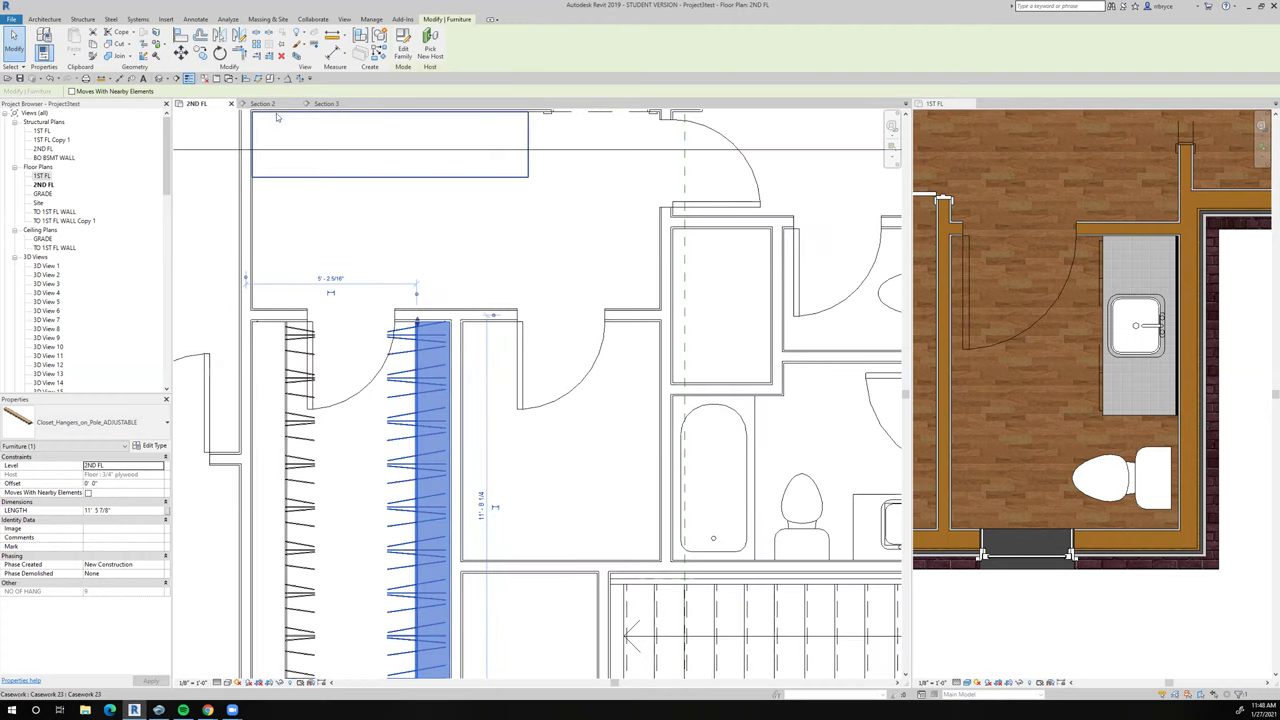
key(m)
key(m)
scroll(436, 350, up, 2)
scroll(436, 350, up, 1)
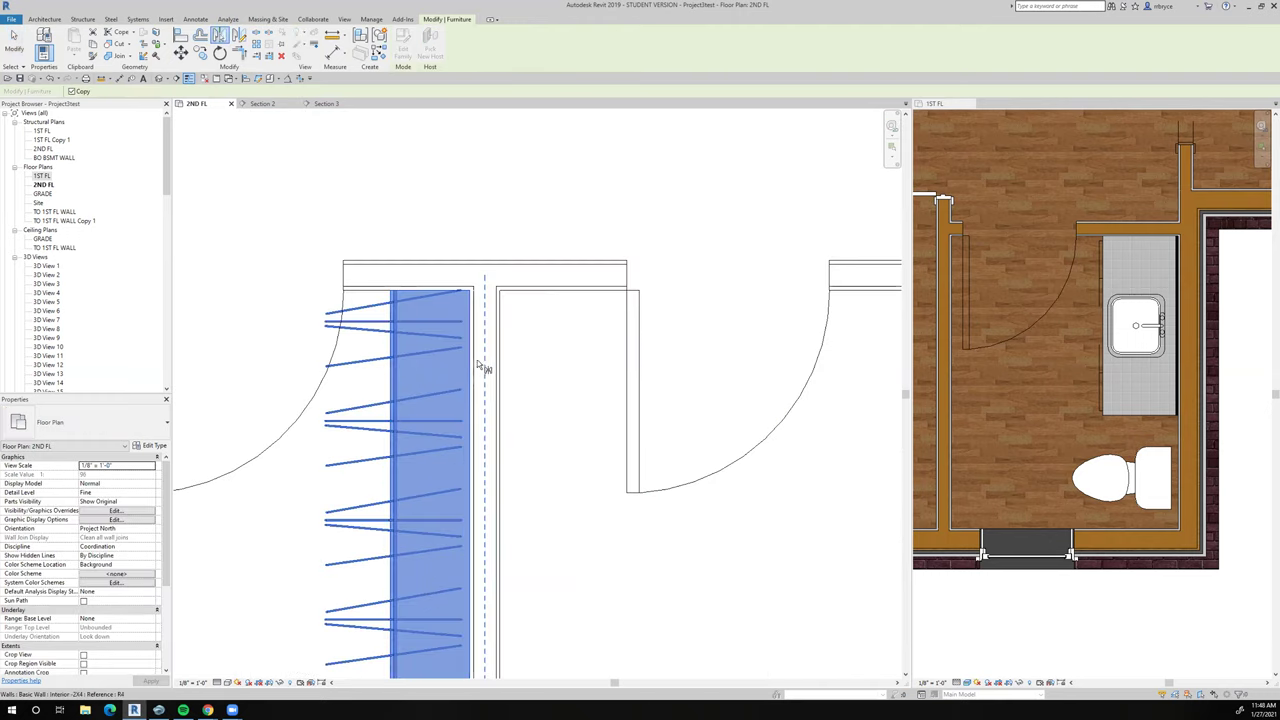
click(485, 370)
scroll(420, 340, down, 5)
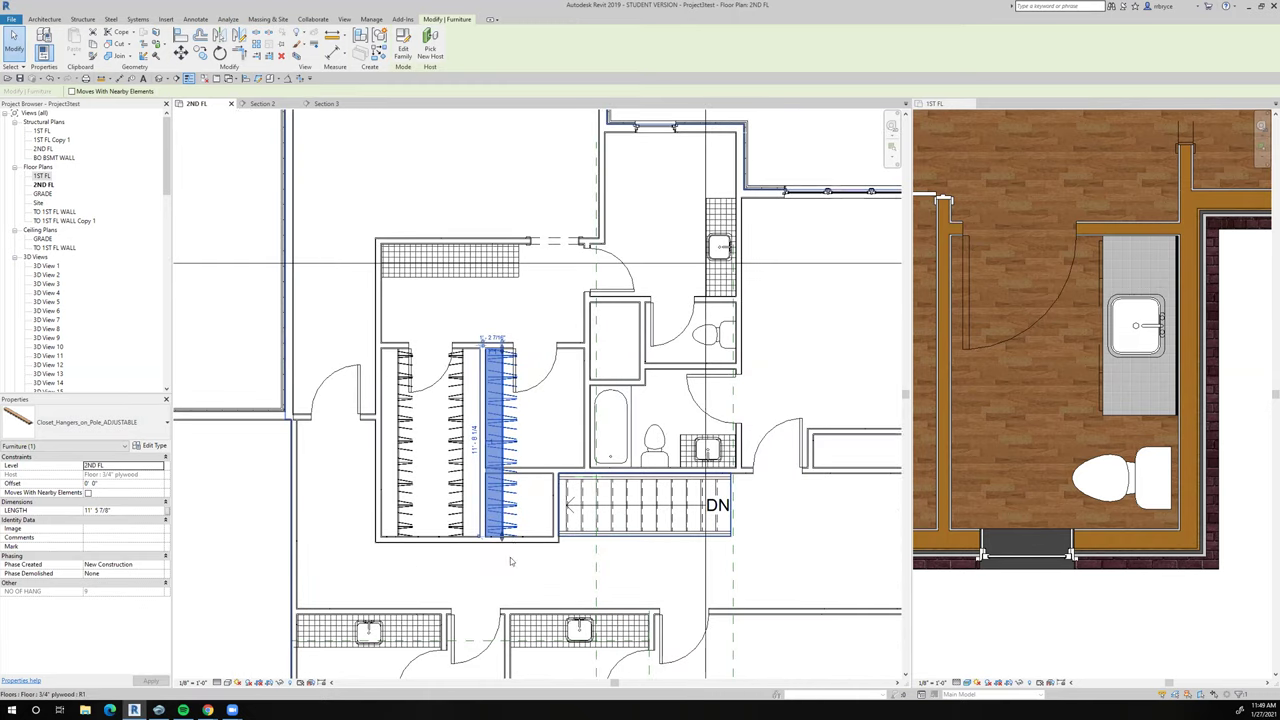
Shorten the hanger to 7' 3 1/8" by dragging its bottom grip
scroll(500, 532, up, 4)
scroll(500, 532, up, 1)
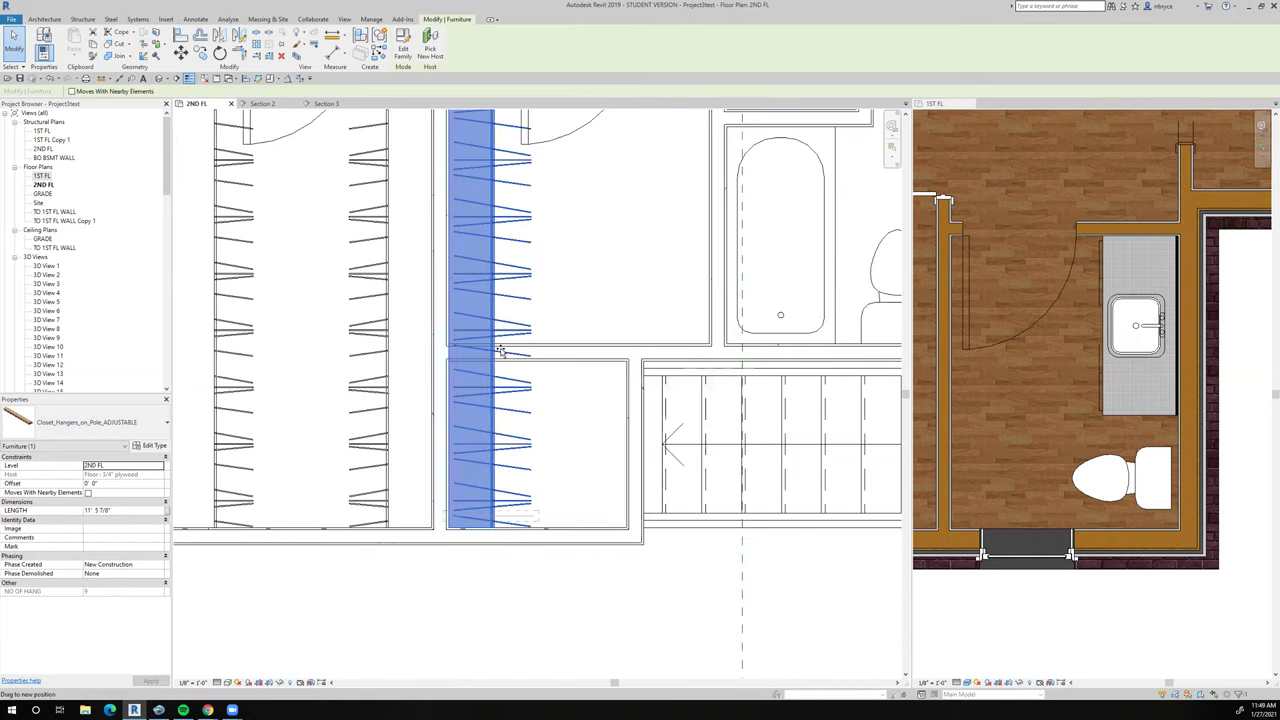
drag(500, 345, 500, 345)
scroll(500, 350, down, 3)
middle_drag(500, 312, 464, 357)
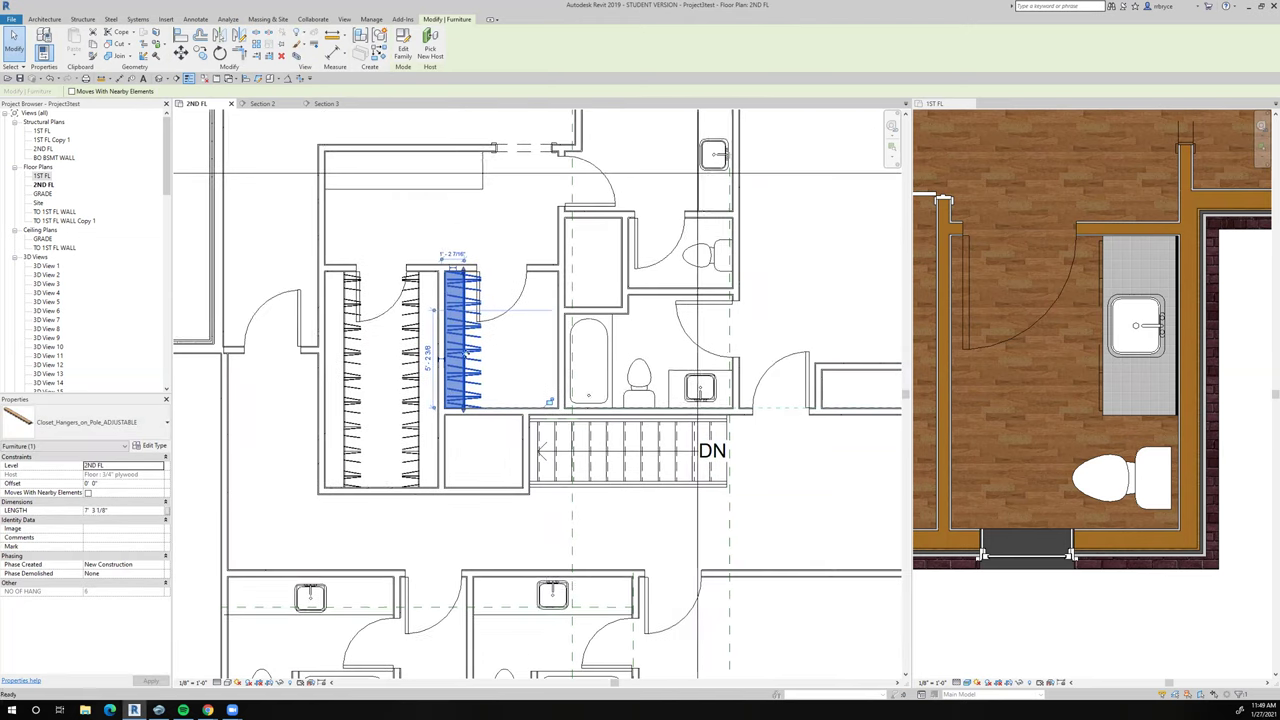
Mirror a copy of the shortened hanger beside the original
click(220, 35)
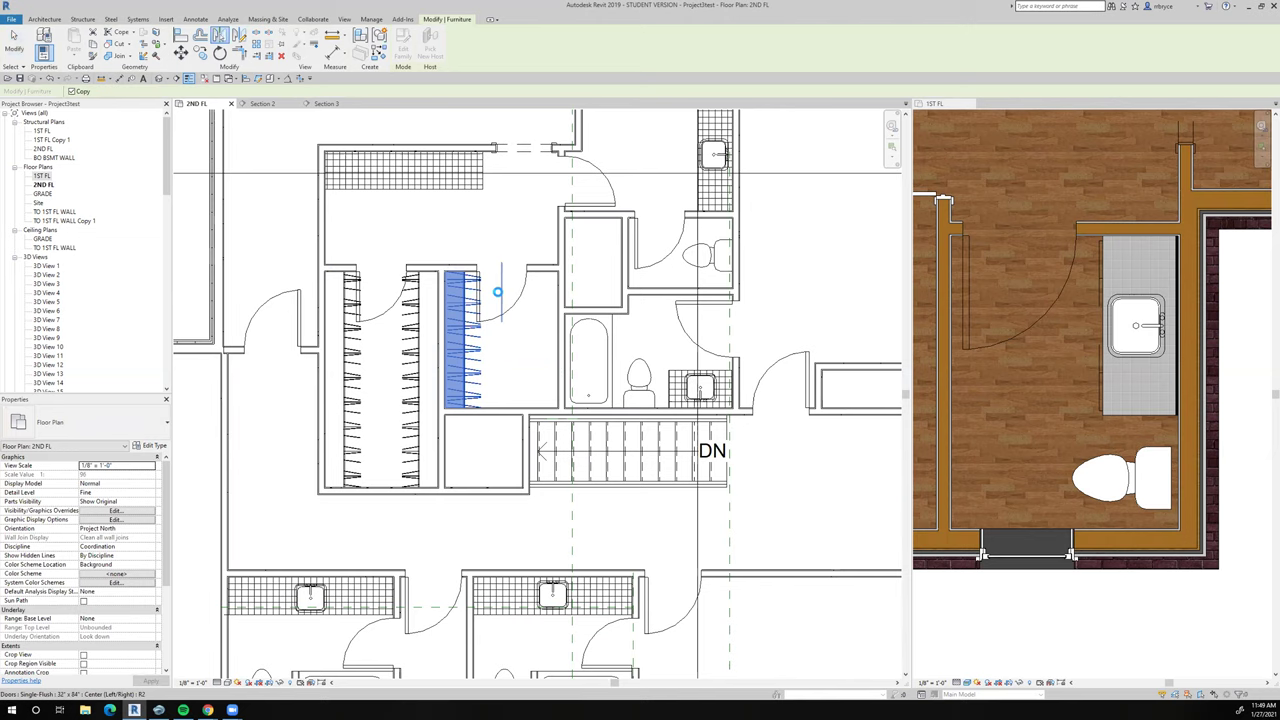
click(499, 294)
scroll(490, 285, down, 4)
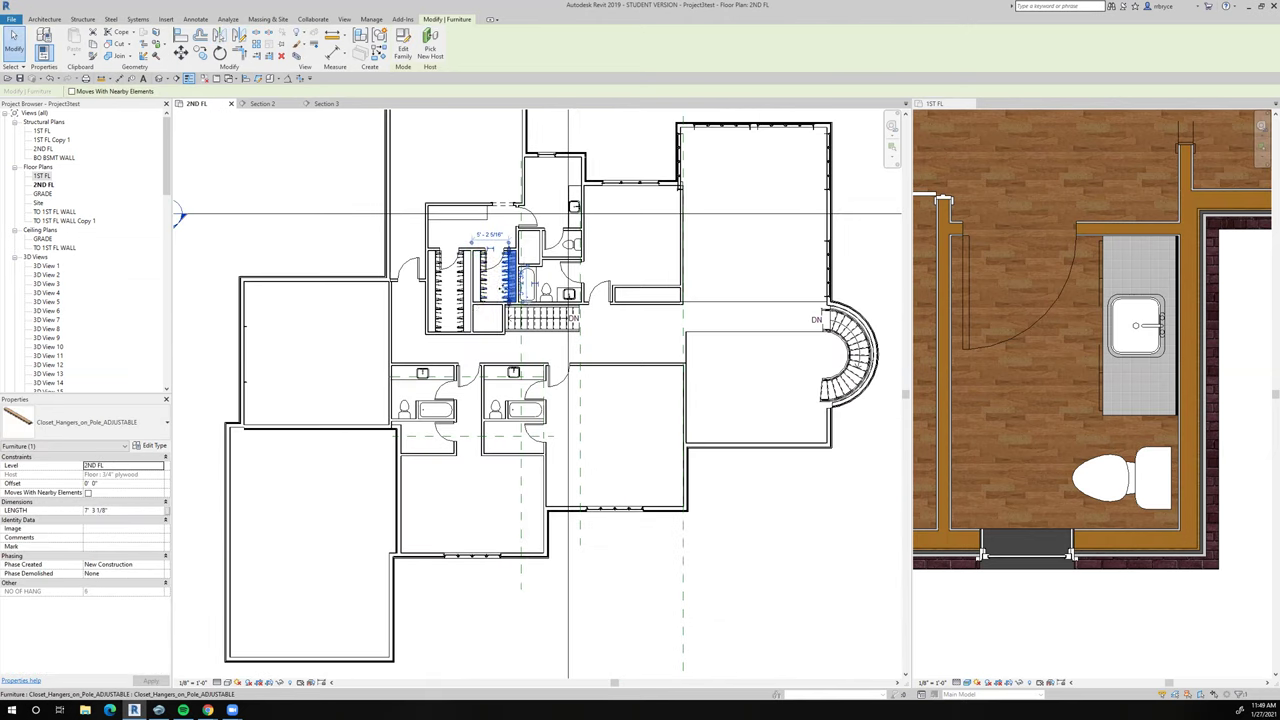
middle_drag(486, 281, 403, 330)
middle_drag(360, 450, 425, 325)
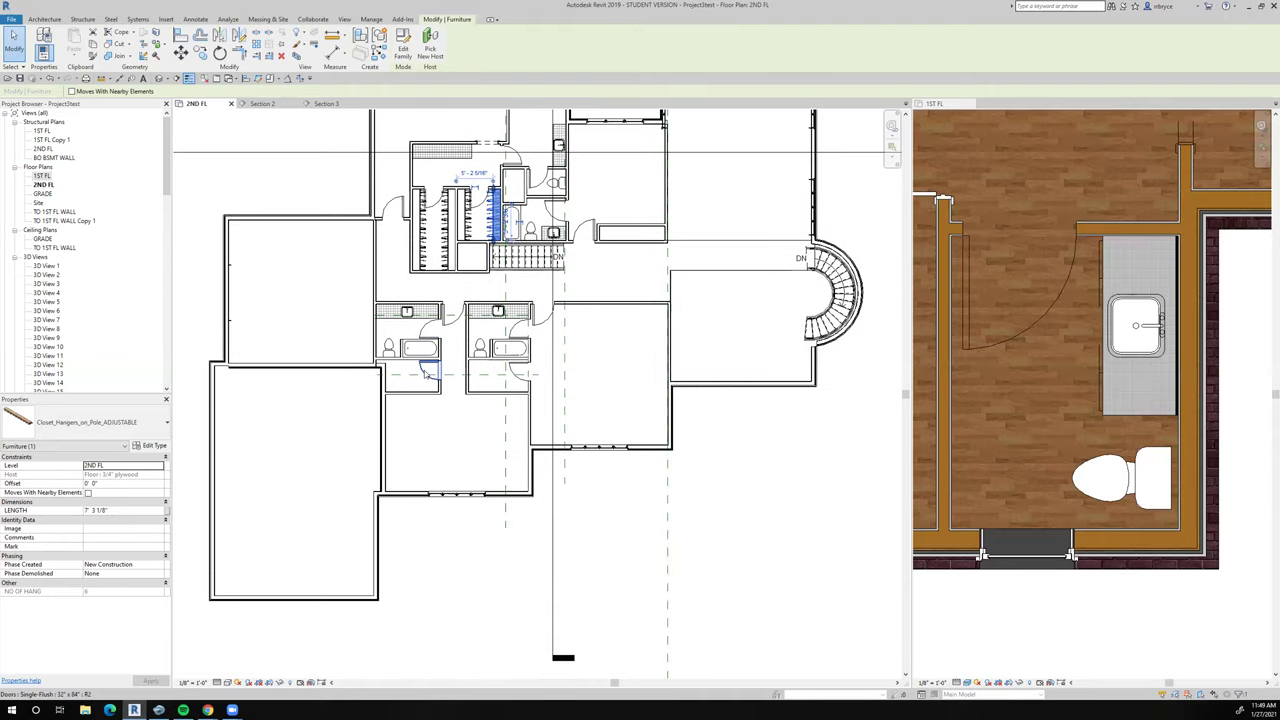
Place a new 12' 0" hanger, rotated horizontal, along the wall of the closet below the left bathroom
scroll(420, 375, up, 3)
scroll(418, 386, down, 3)
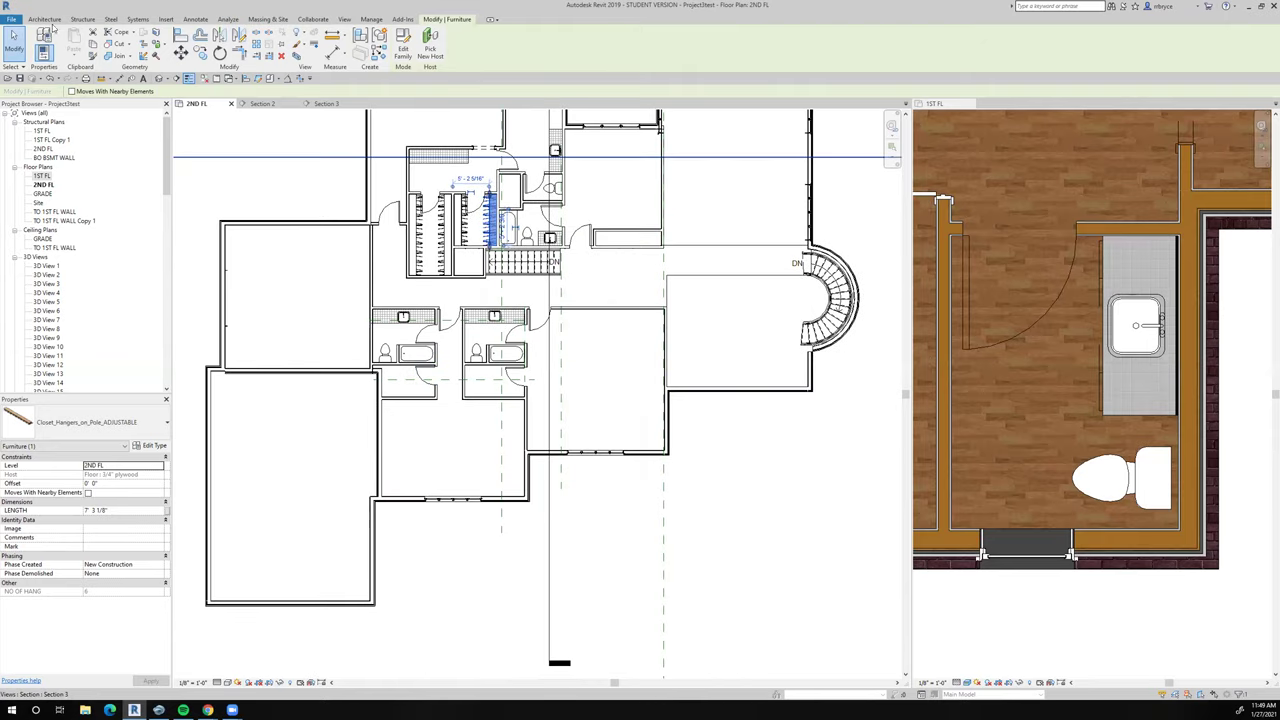
click(48, 20)
click(117, 38)
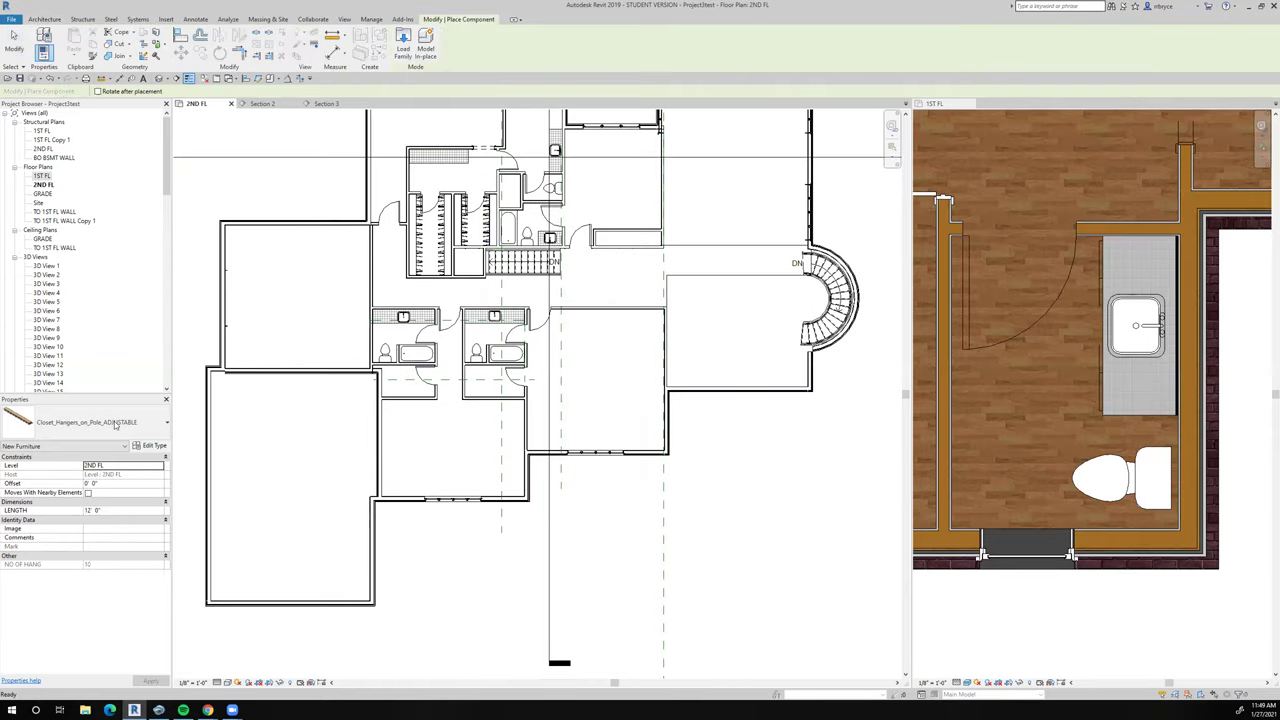
scroll(426, 418, up, 5)
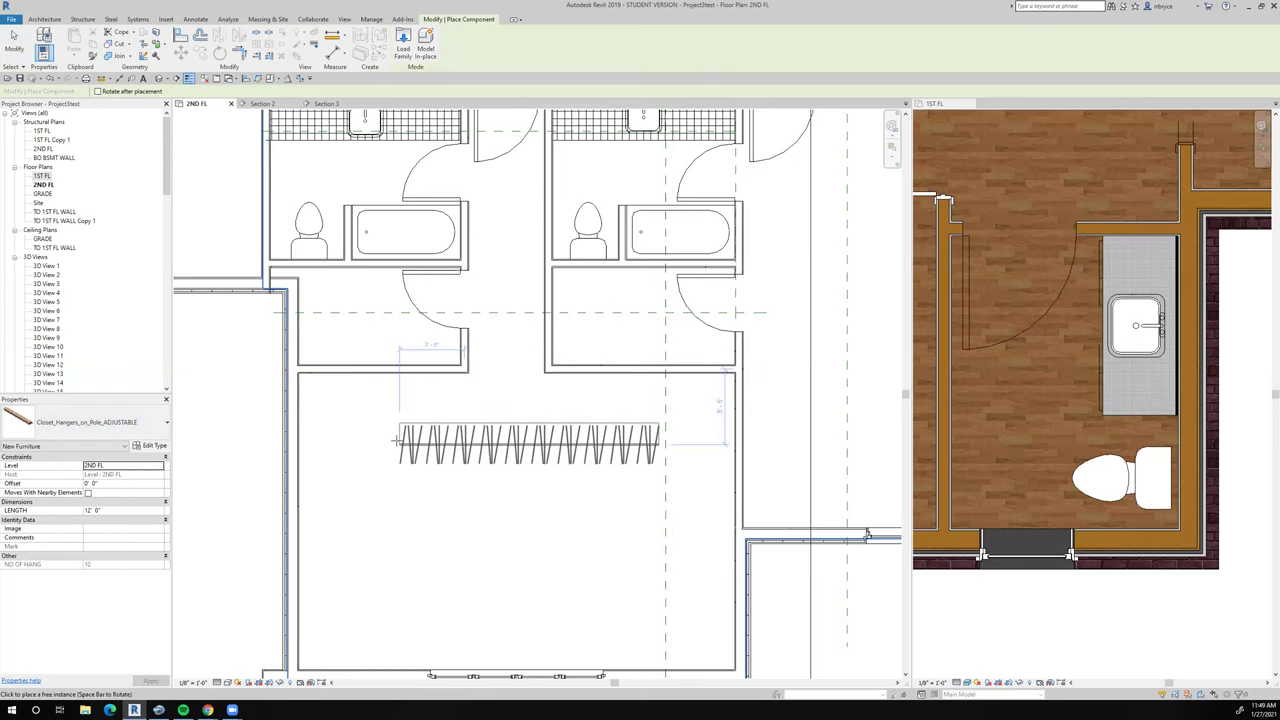
key(space)
key(space)
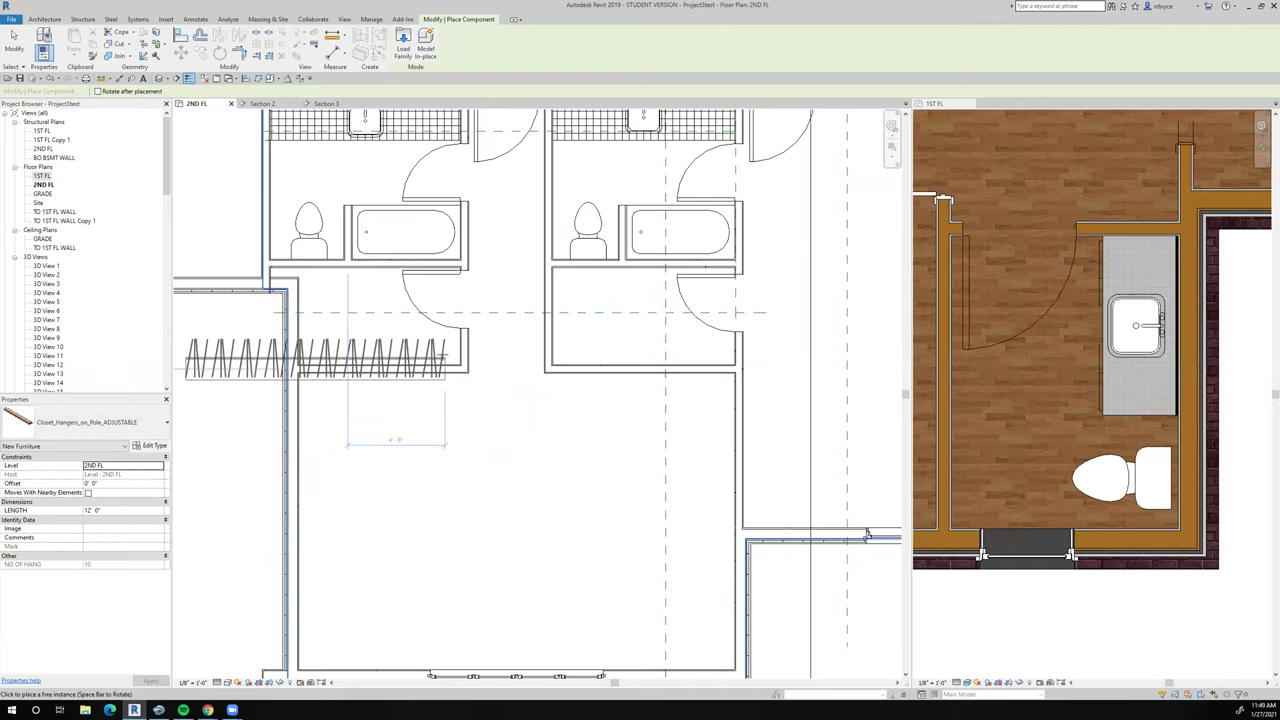
scroll(443, 356, up, 3)
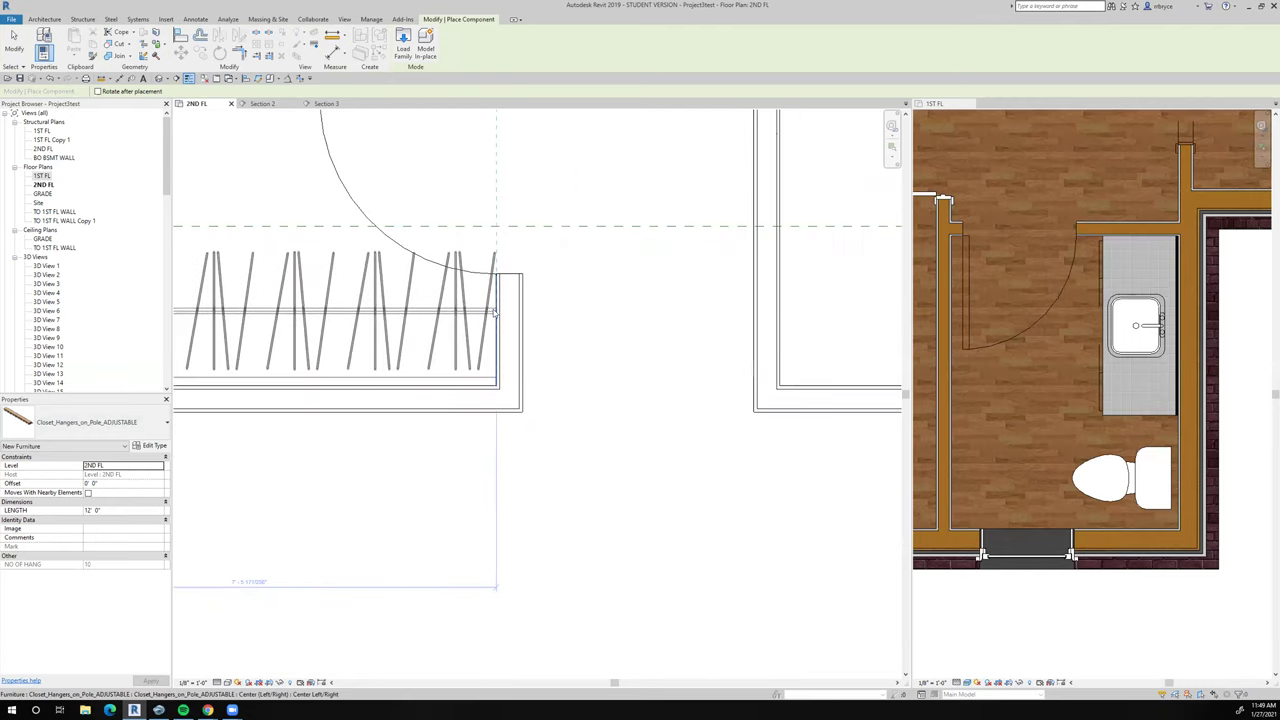
click(477, 391)
key(Escape)
key(Escape)
scroll(518, 411, down, 3)
middle_drag(518, 411, 765, 395)
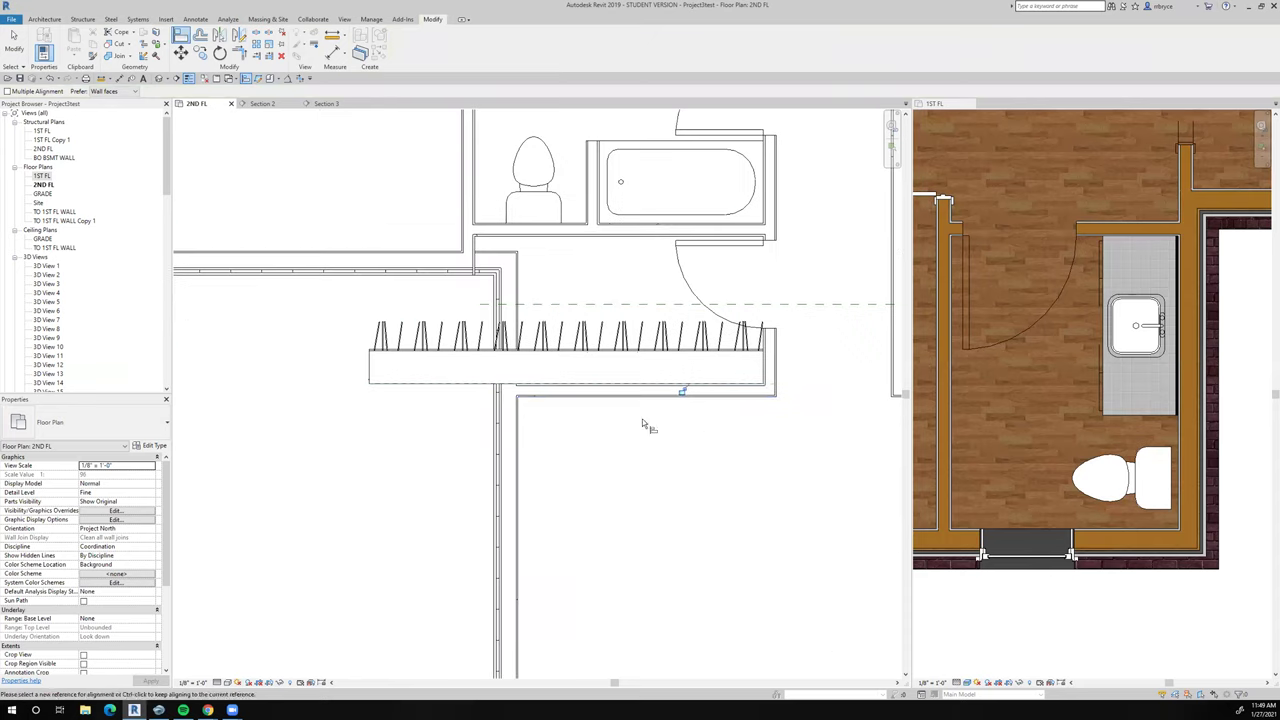
Drag the new hanger's end grip to pull its left end toward the wall
click(370, 358)
scroll(364, 343, up, 2)
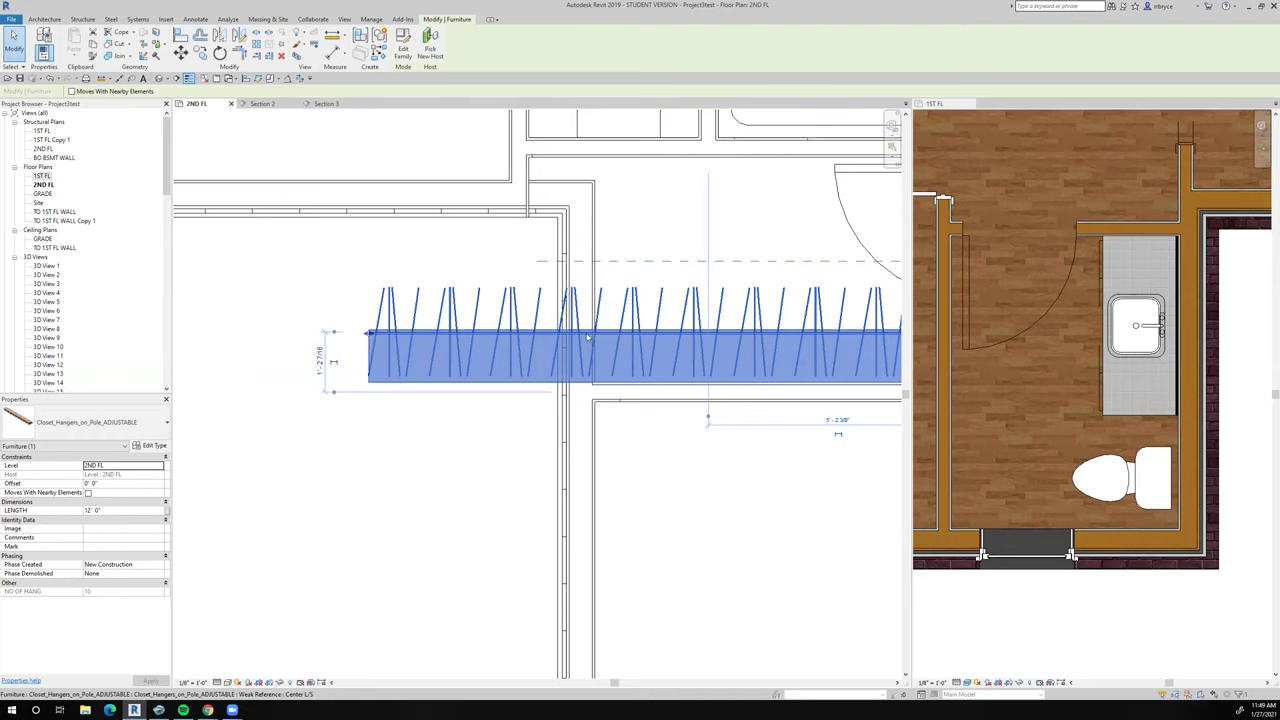
drag(604, 341, 597, 345)
scroll(600, 340, up, 4)
scroll(600, 320, up, 4)
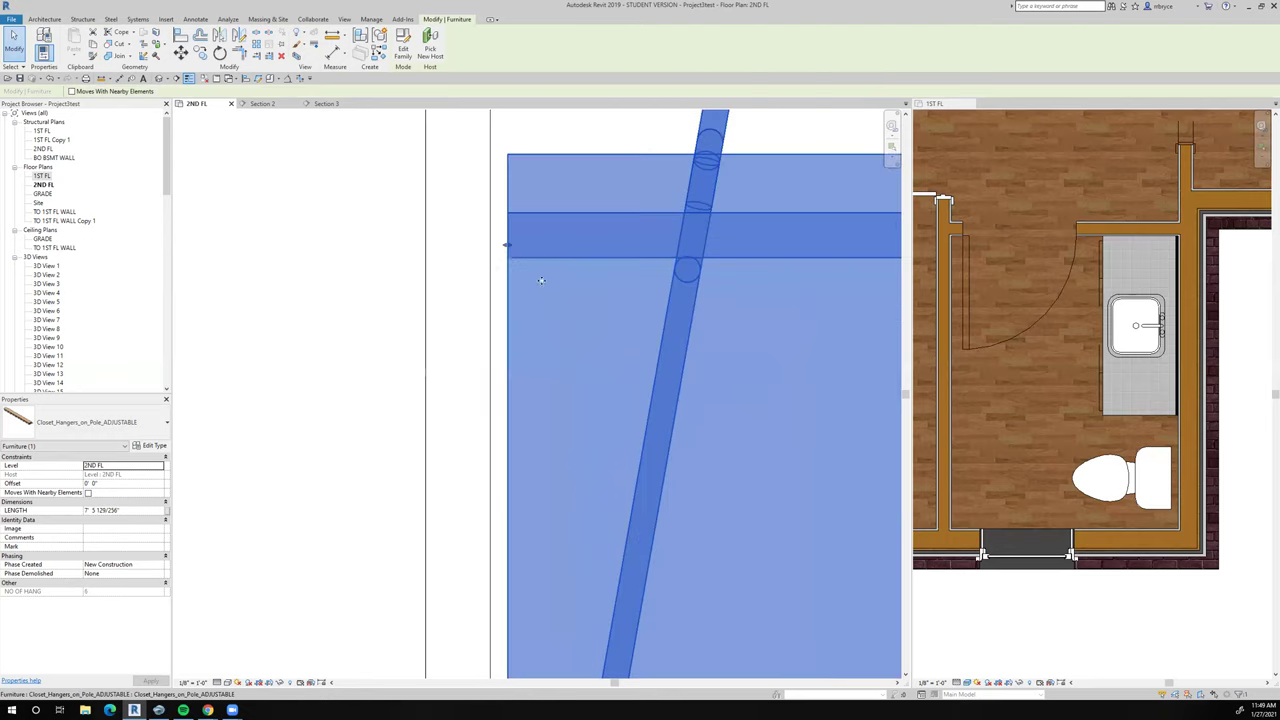
drag(502, 246, 488, 249)
scroll(449, 324, down, 8)
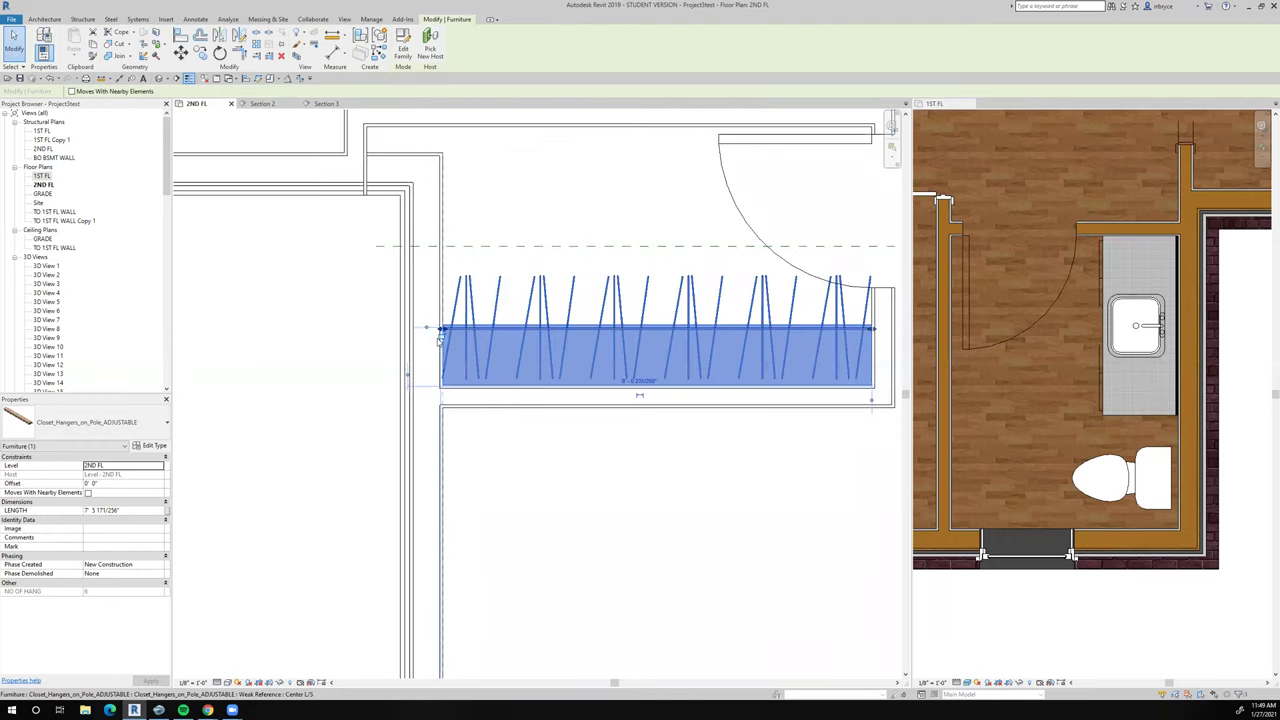
middle_drag(508, 366, 278, 353)
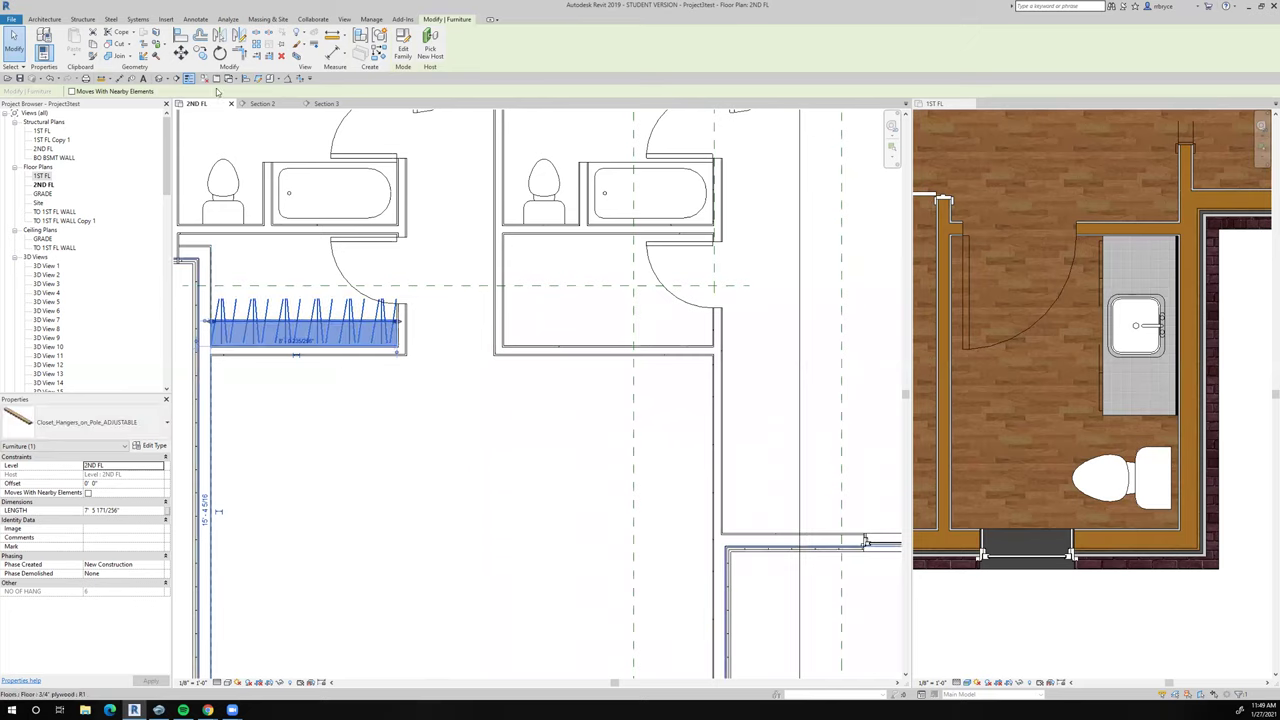
Move the hanger from its corner to the closet's wall corner
click(196, 55)
scroll(400, 345, up, 5)
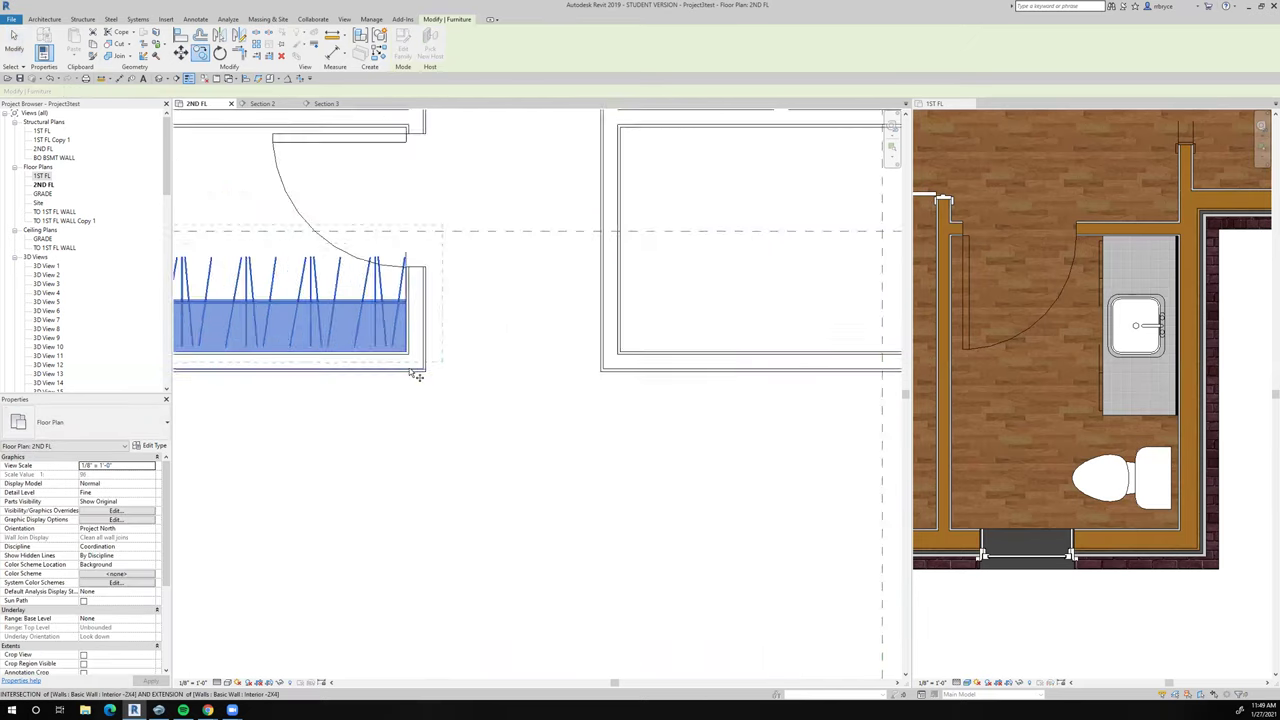
click(400, 344)
scroll(400, 322, down, 4)
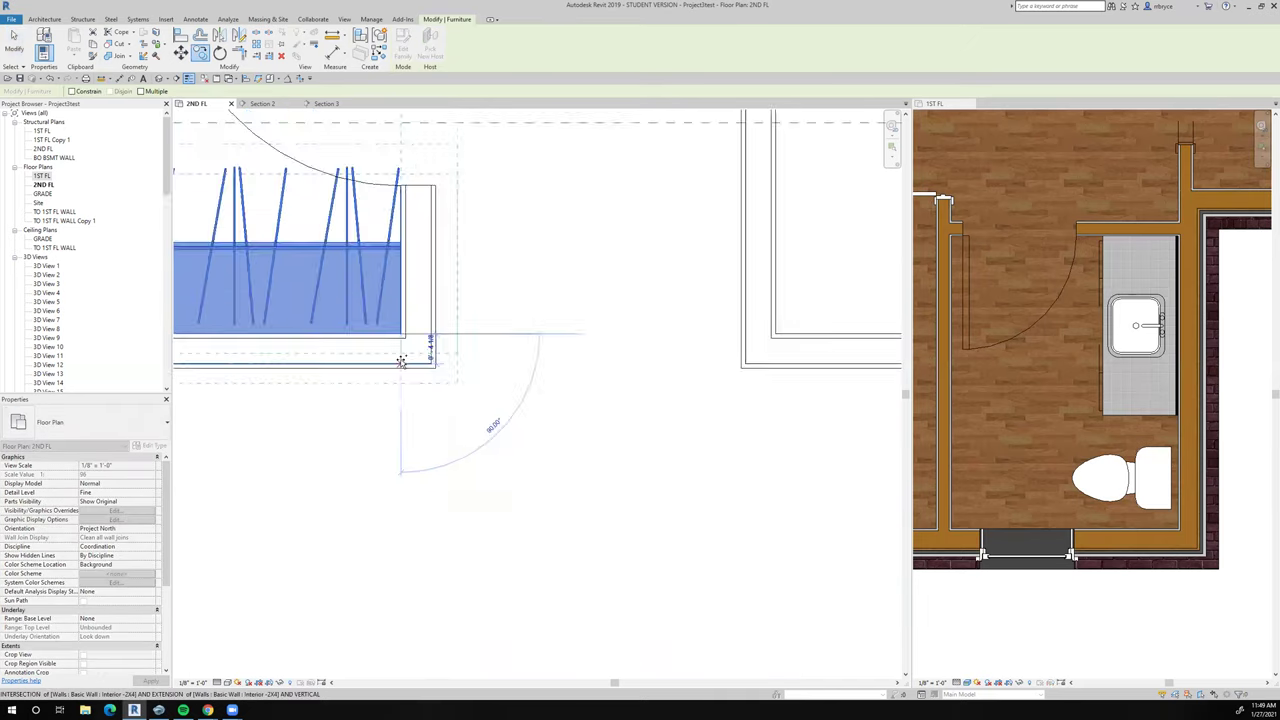
scroll(640, 366, down, 3)
scroll(591, 363, up, 5)
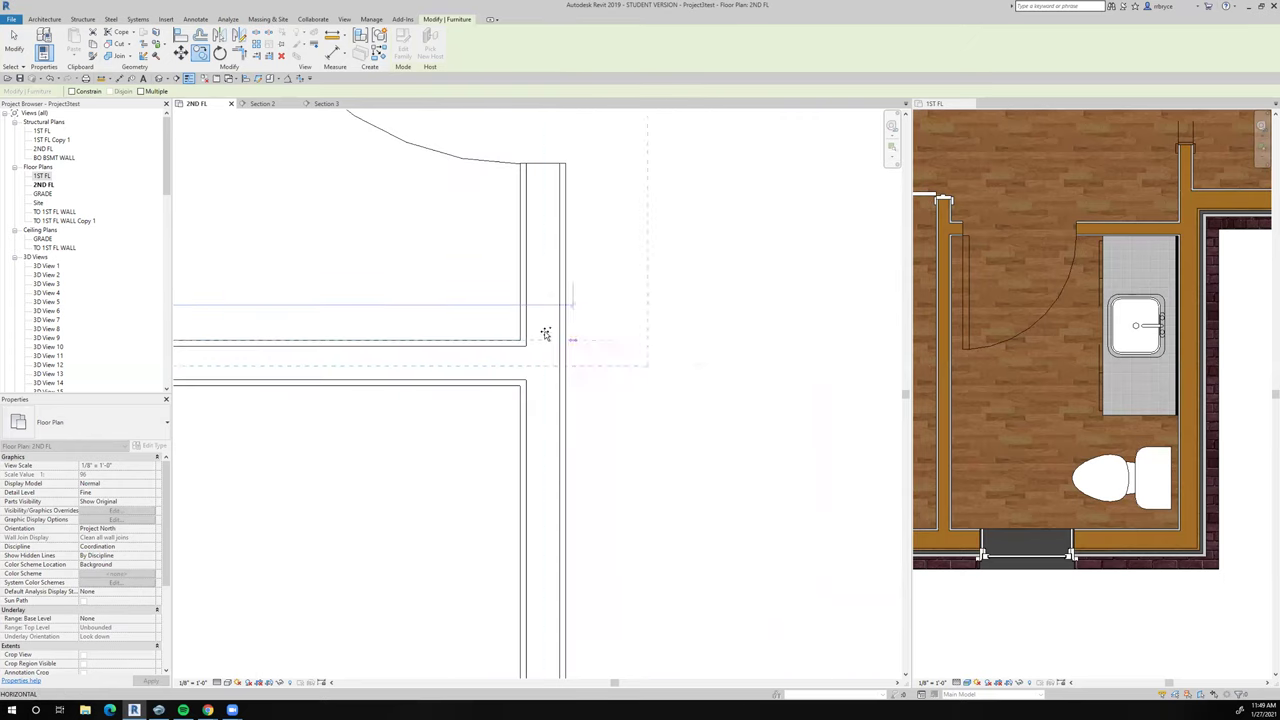
click(514, 340)
scroll(514, 350, down, 4)
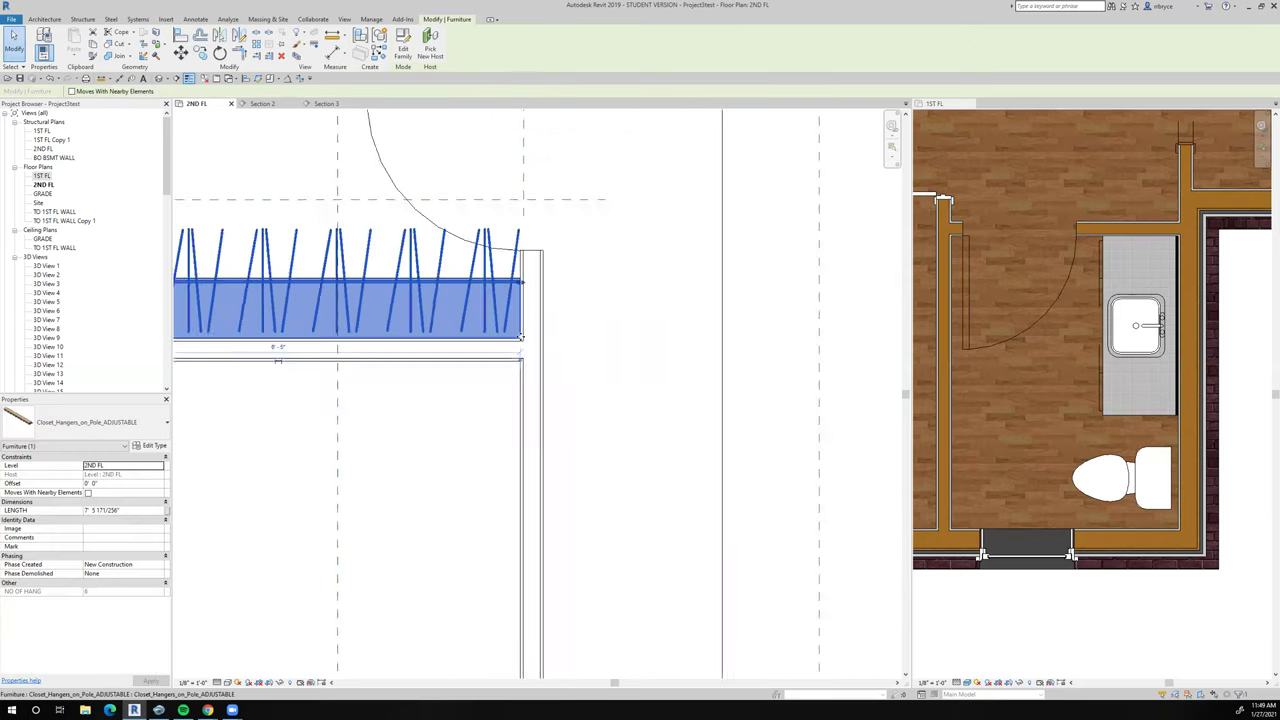
Lengthen the hanger from its left end to 8' 5"
middle_drag(514, 356, 569, 369)
scroll(451, 338, up, 4)
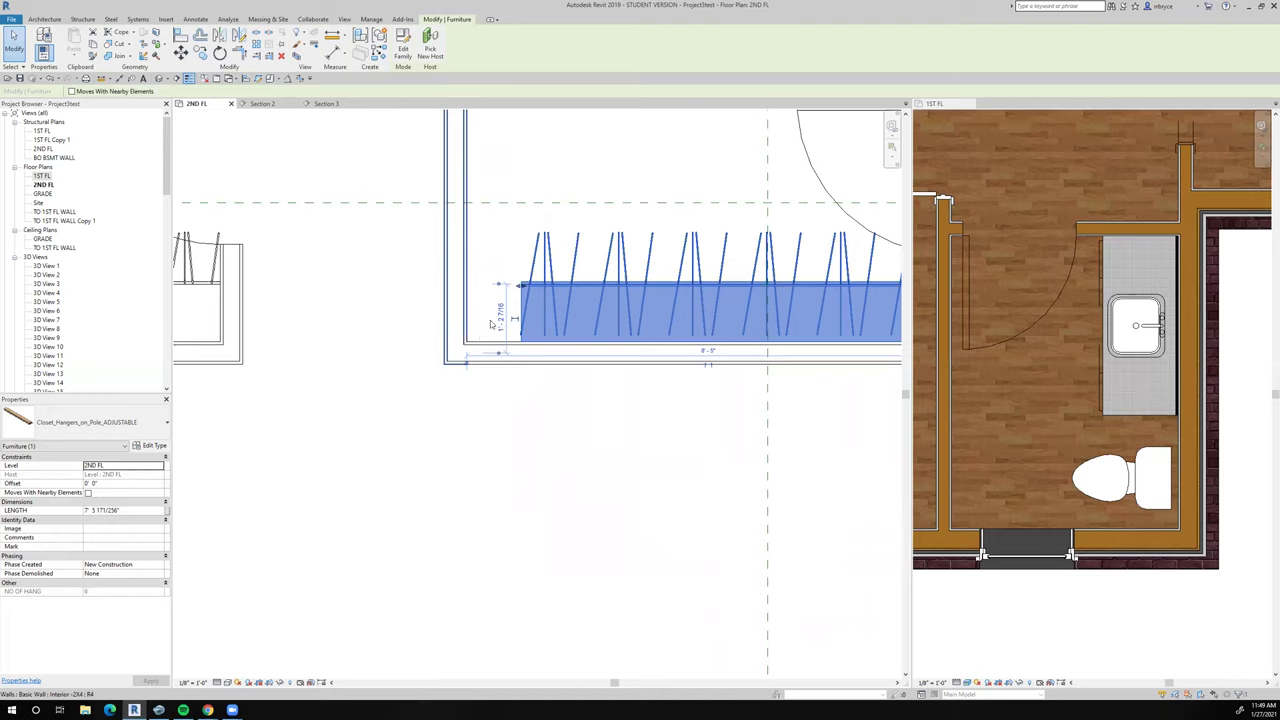
middle_drag(437, 282, 514, 292)
drag(519, 287, 466, 283)
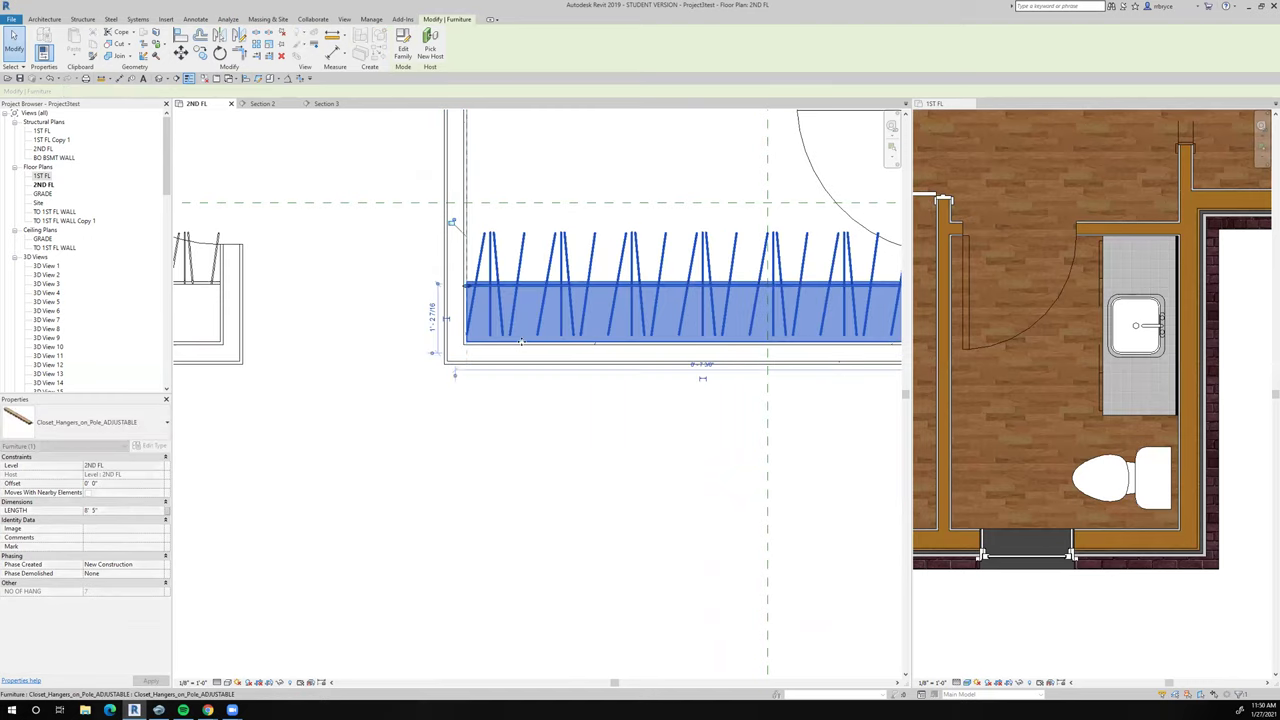
scroll(534, 415, down, 3)
click(551, 424)
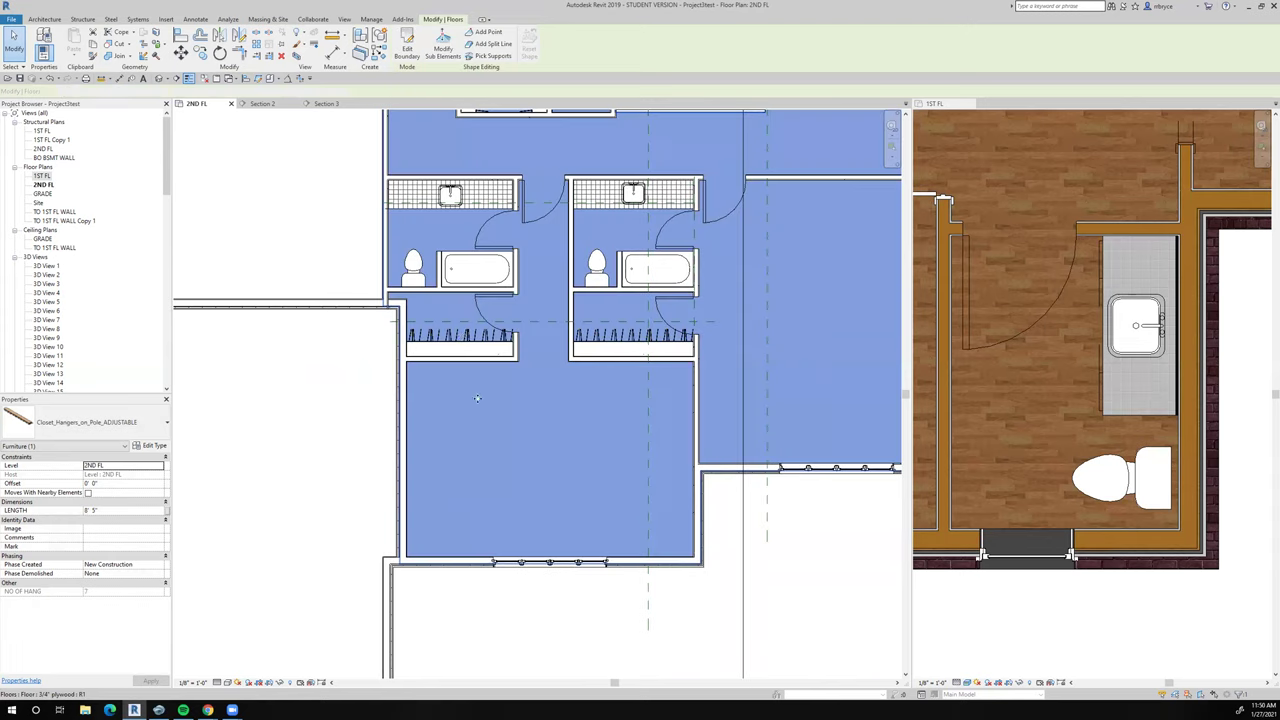
click(358, 377)
scroll(445, 315, up, 3)
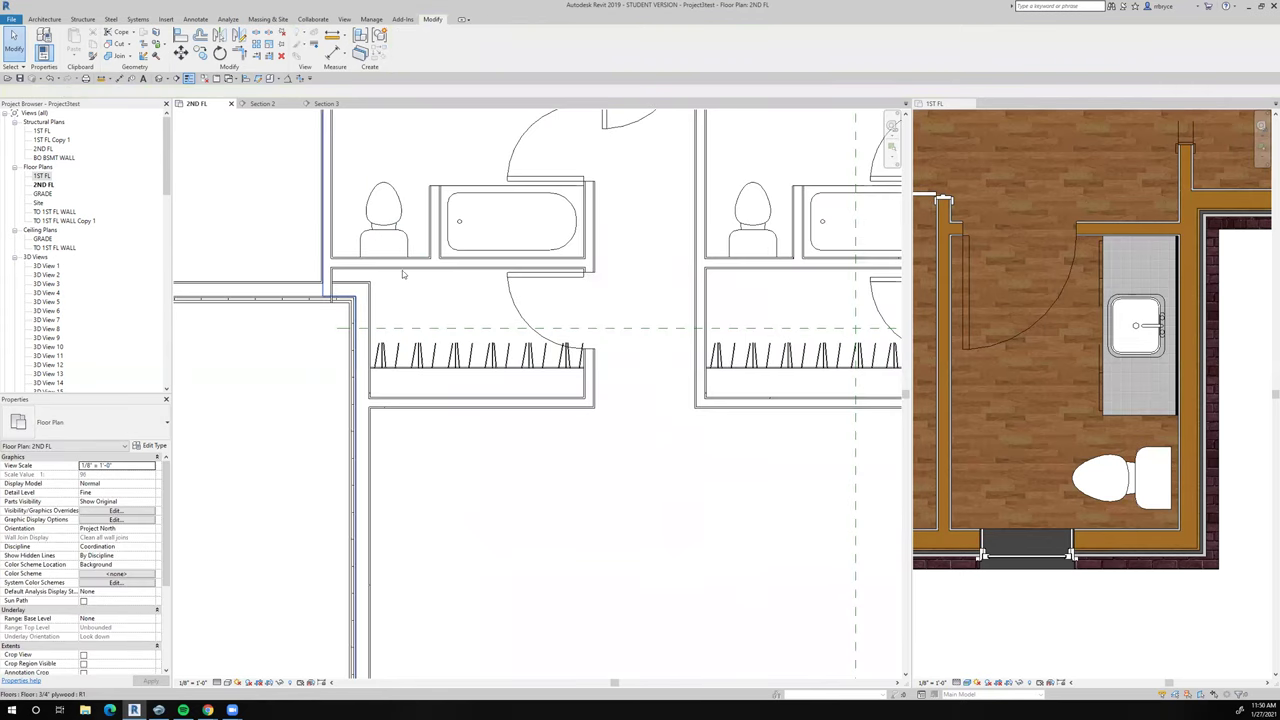
click(404, 349)
click(494, 290)
scroll(420, 330, down, 3)
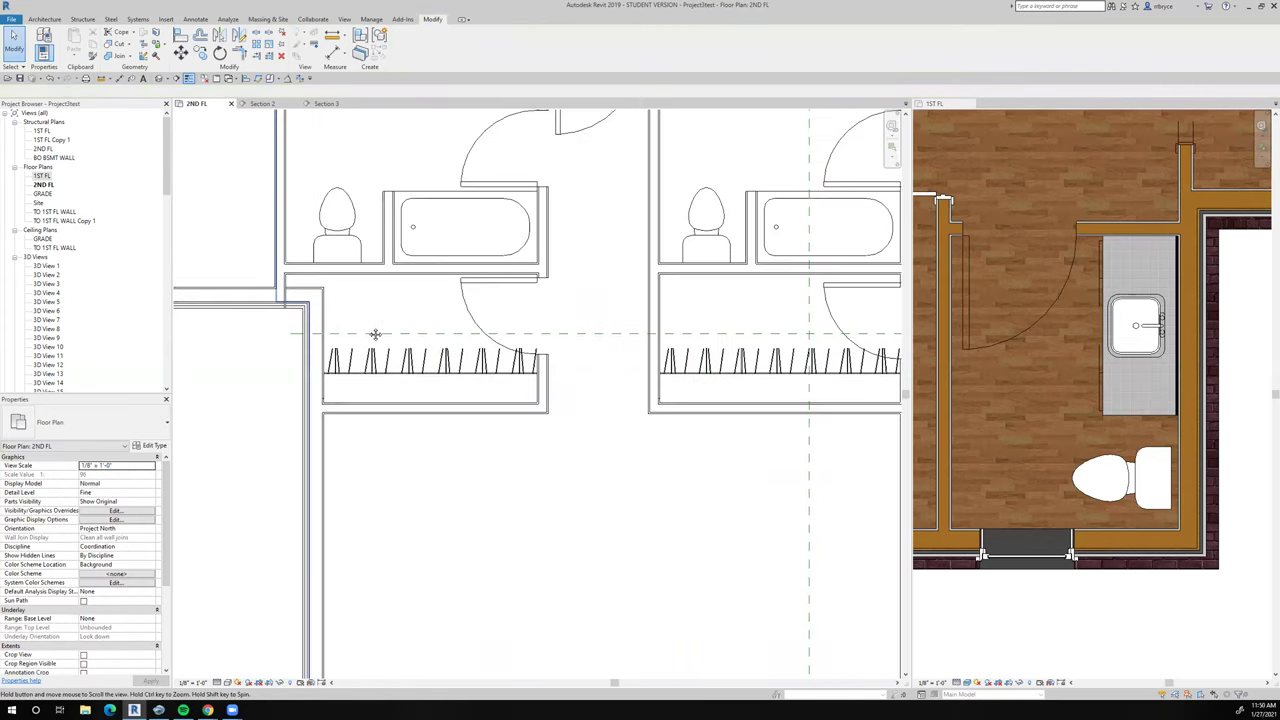
scroll(465, 337, down, 4)
click(481, 390)
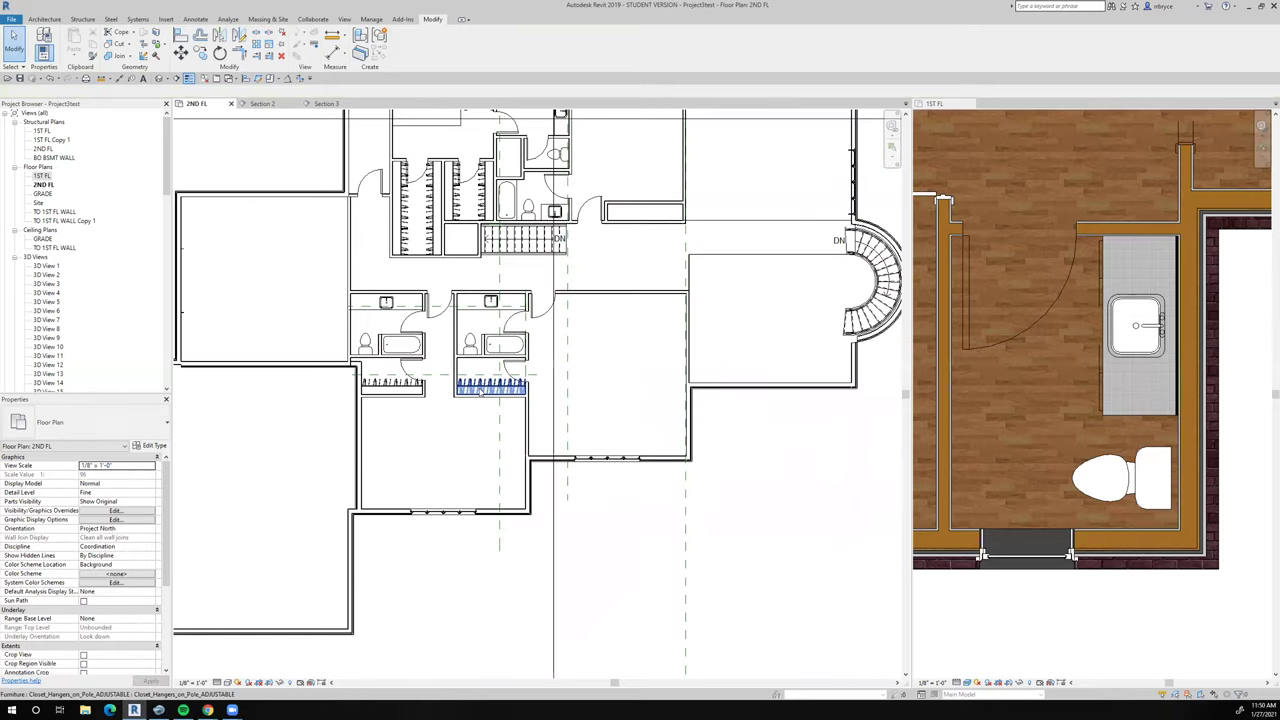
scroll(481, 392, up, 1)
scroll(472, 393, up, 3)
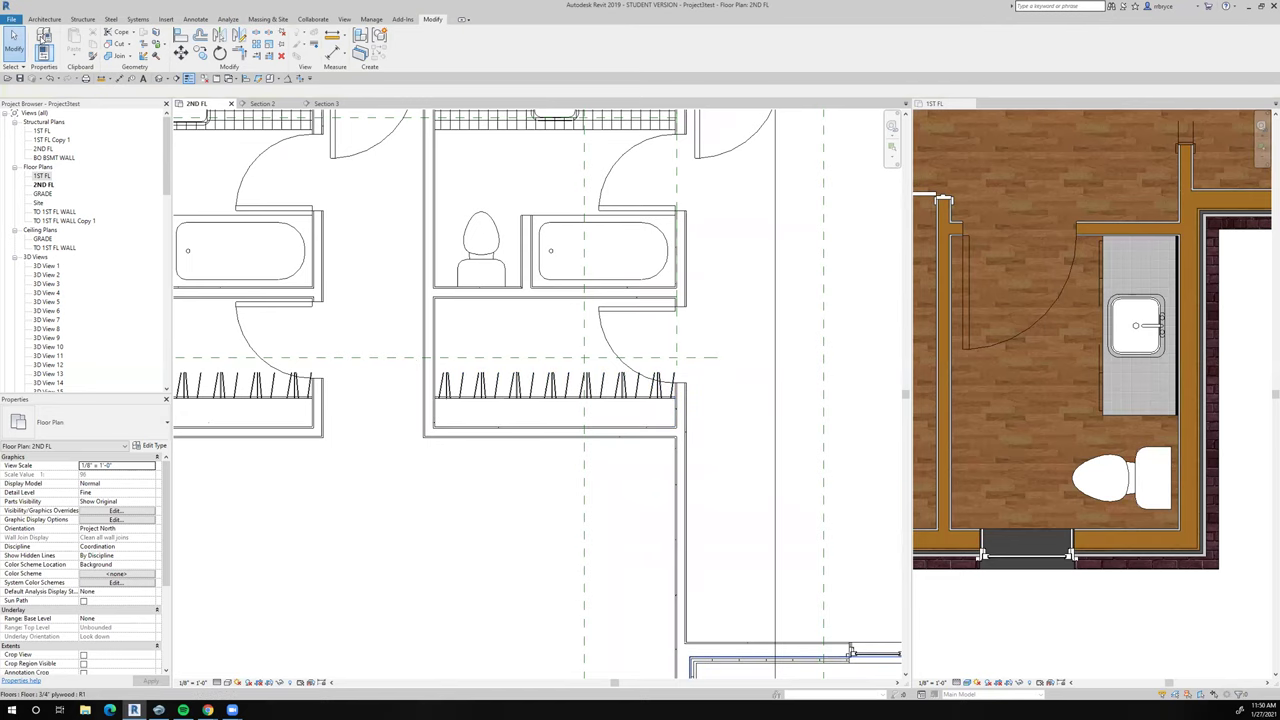
middle_drag(435, 357, 478, 362)
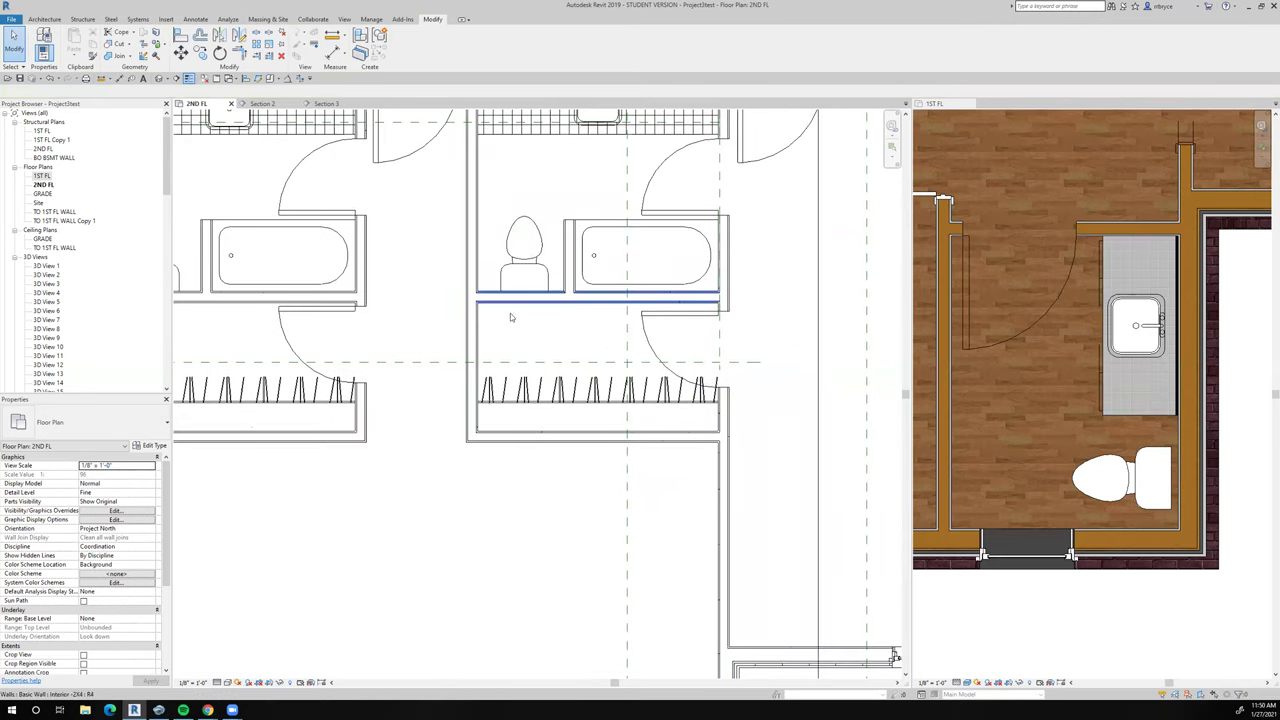
scroll(511, 307, down, 4)
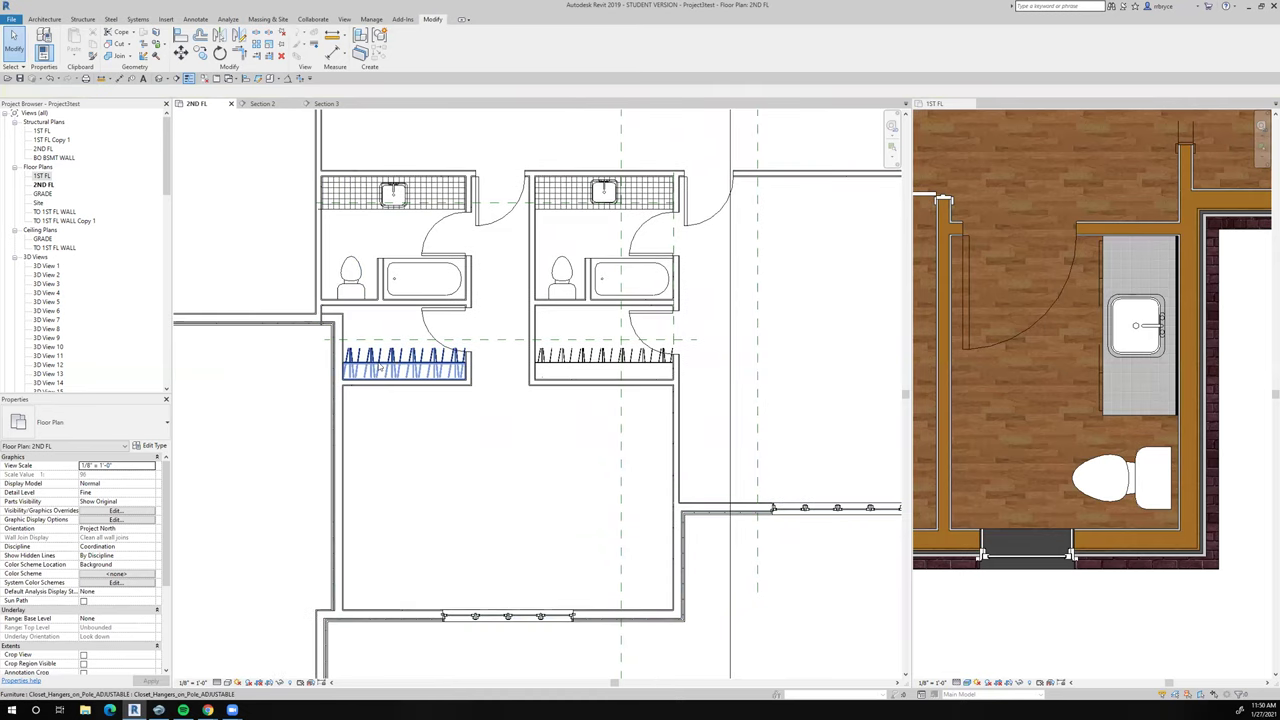
scroll(424, 377, up, 1)
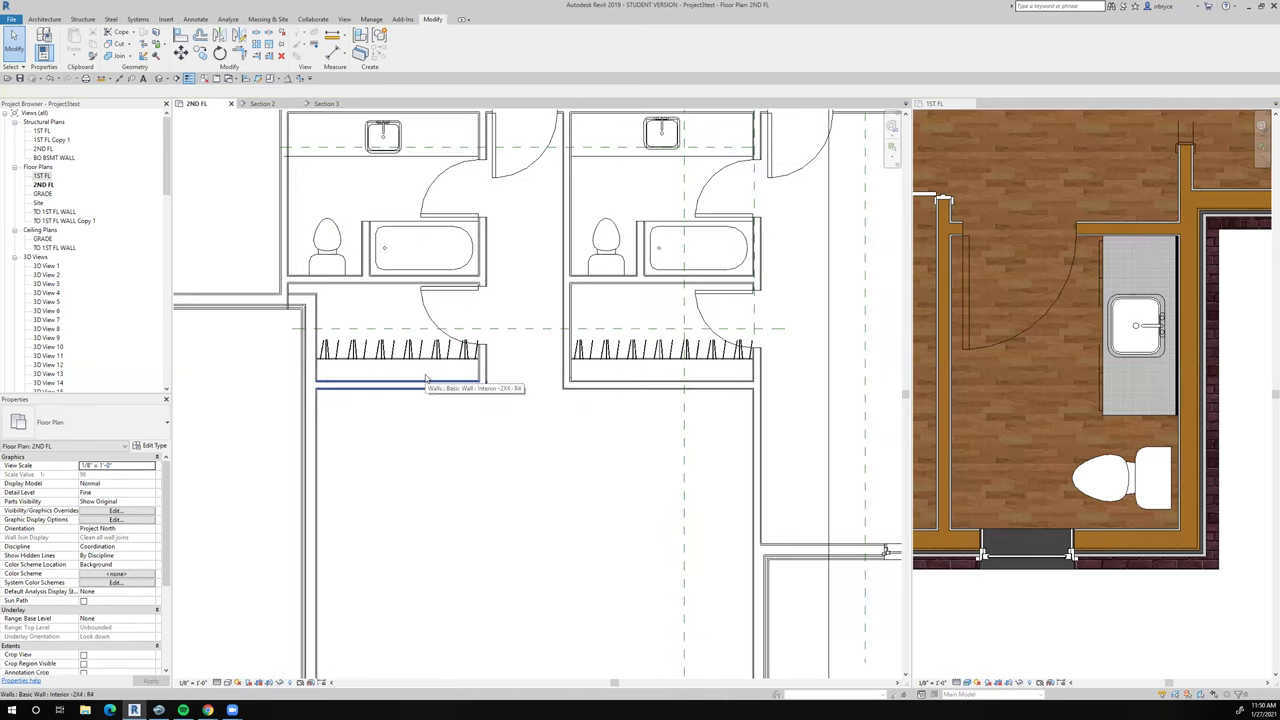
scroll(415, 373, down, 4)
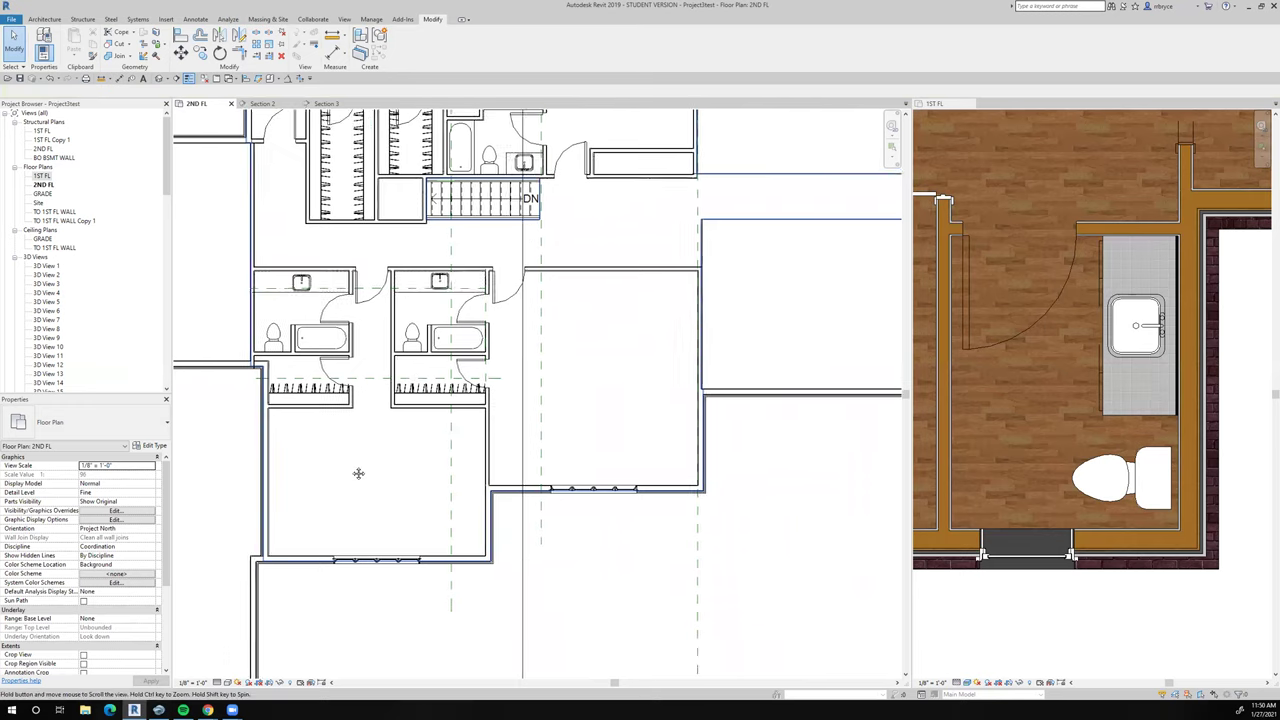
middle_drag(346, 489, 241, 628)
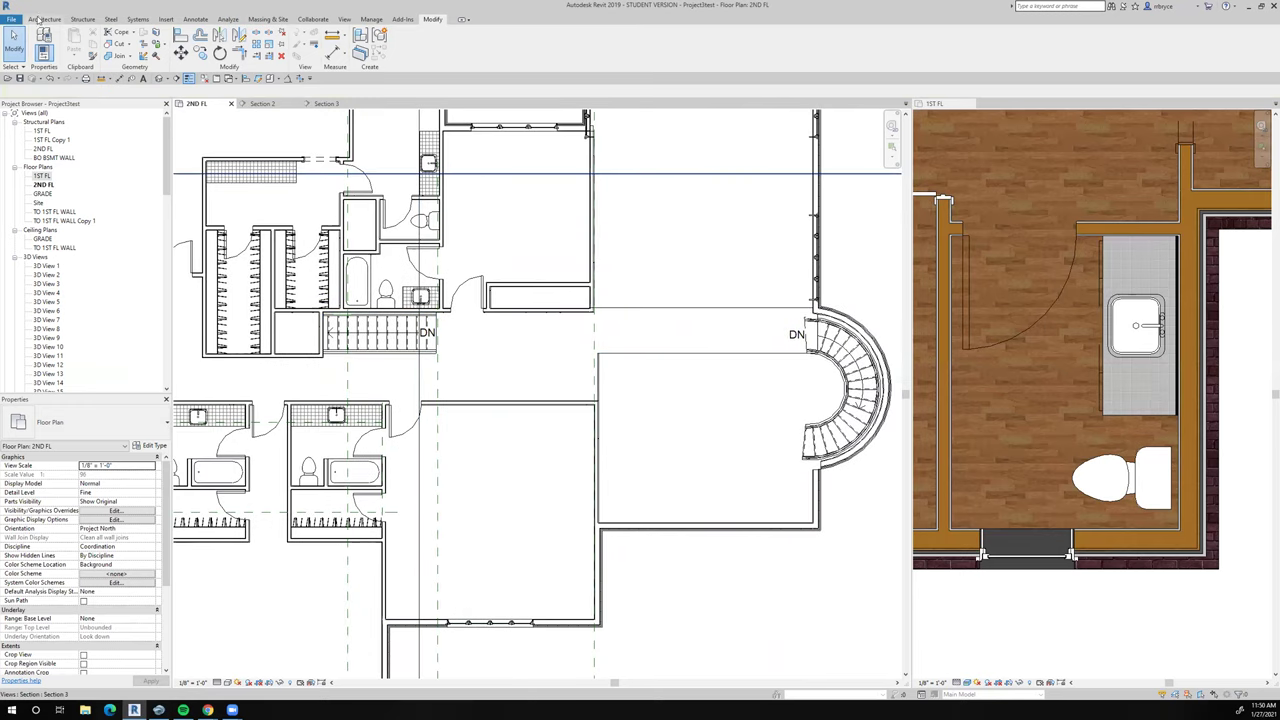
Start placing another Closet_Hangers_on_Pole_ADJUSTABLE hanger, rotated horizontal, near the long closet by the stairs
click(44, 19)
click(117, 42)
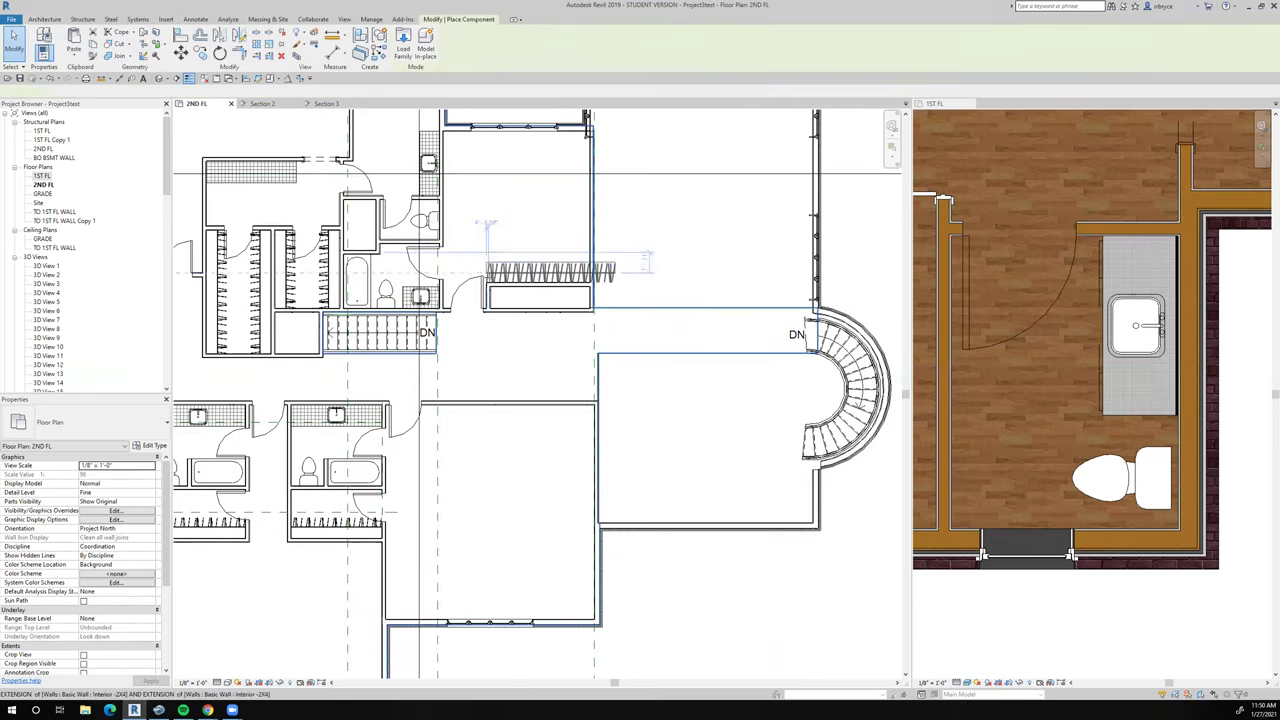
scroll(490, 275, up, 5)
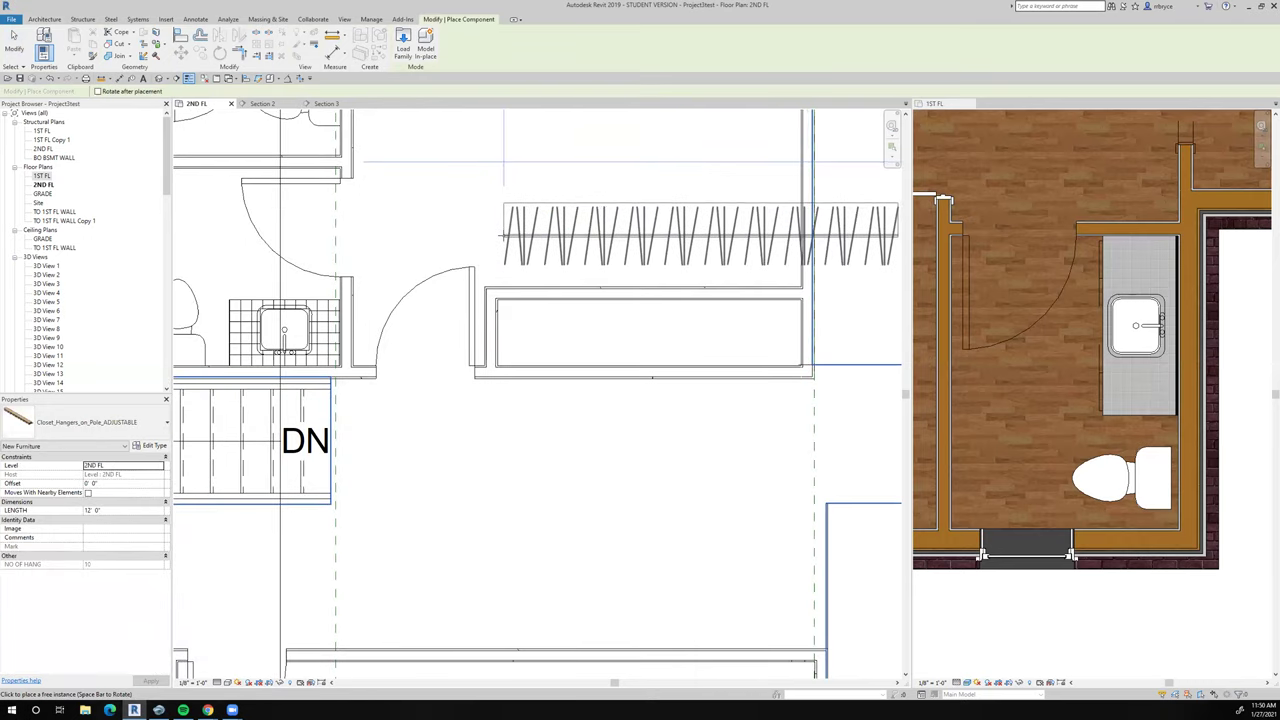
key(space)
key(space)
middle_drag(528, 243, 457, 214)
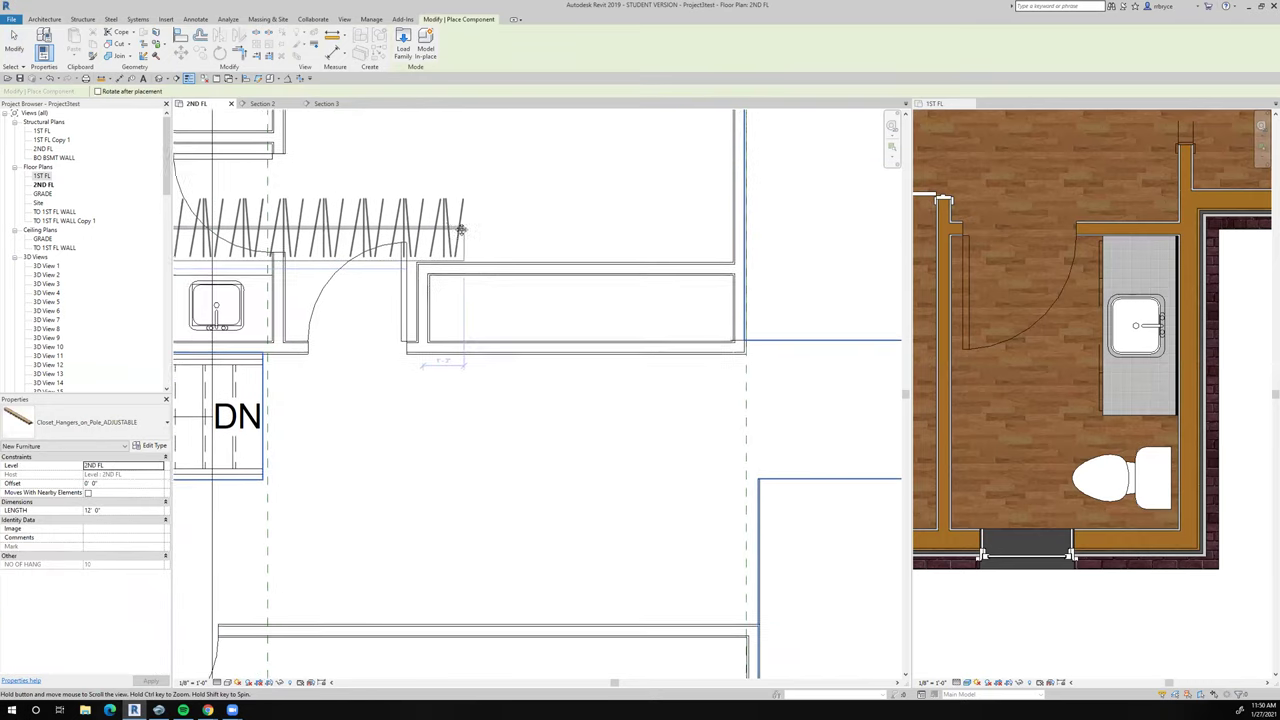
scroll(712, 320, up, 3)
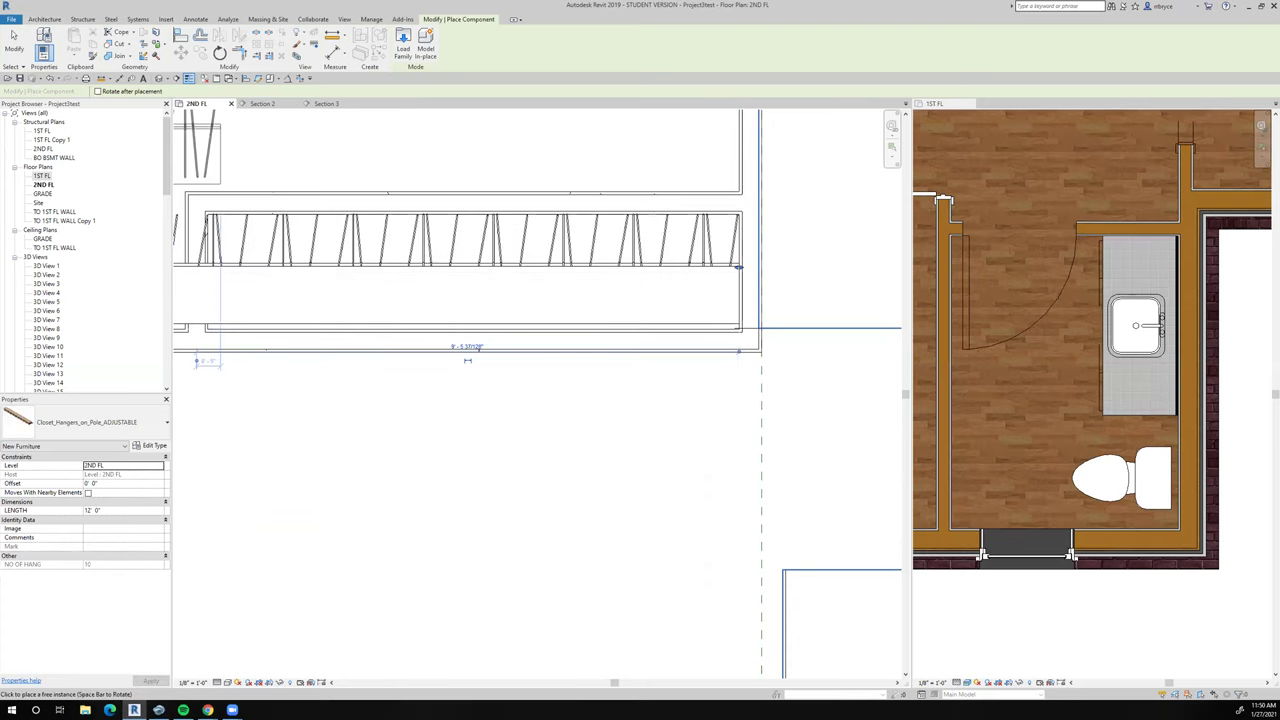
Place the hanger against the closet wall and align it to the wall line
click(738, 267)
key(Escape)
key(Escape)
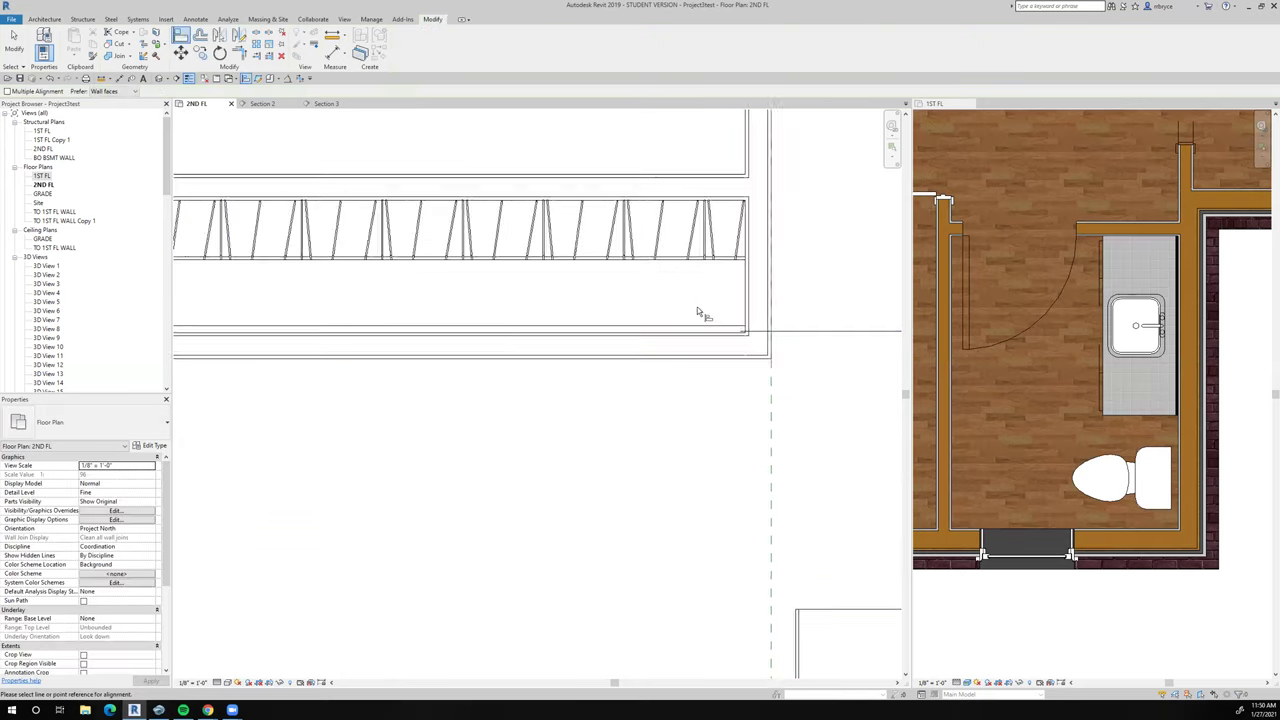
scroll(700, 320, up, 2)
scroll(706, 351, down, 3)
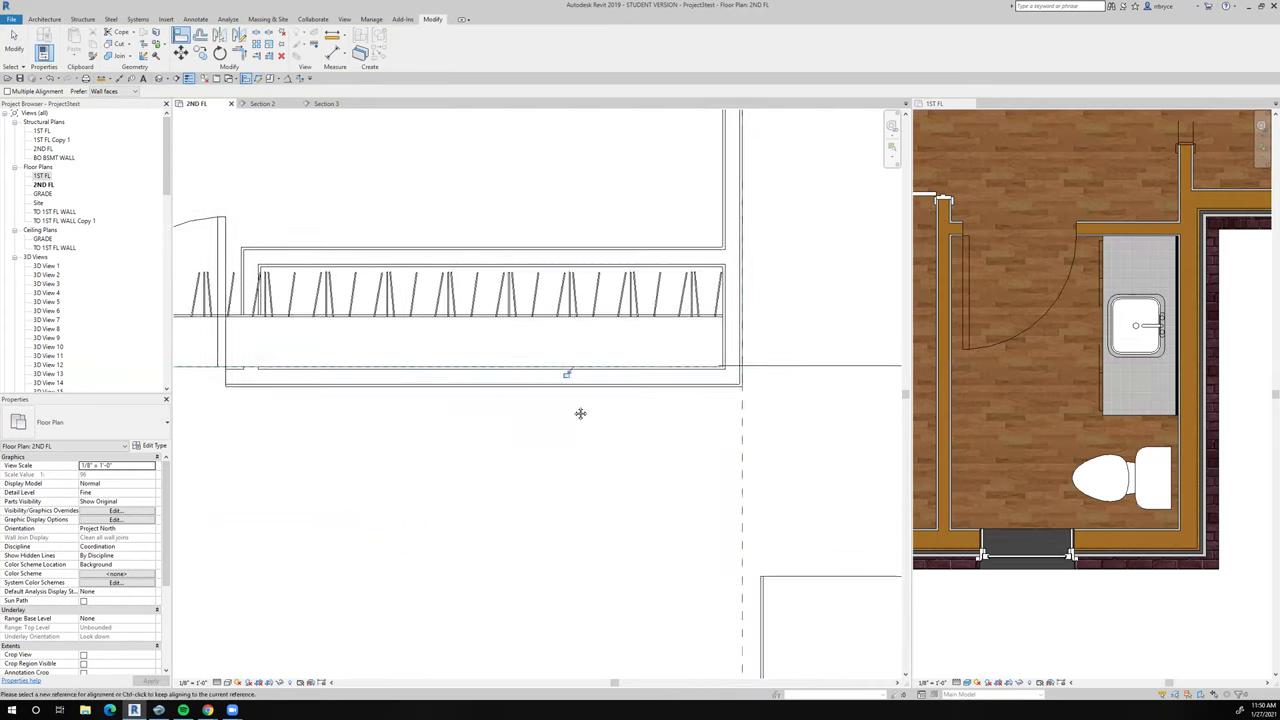
scroll(594, 409, up, 1)
click(676, 360)
key(Escape)
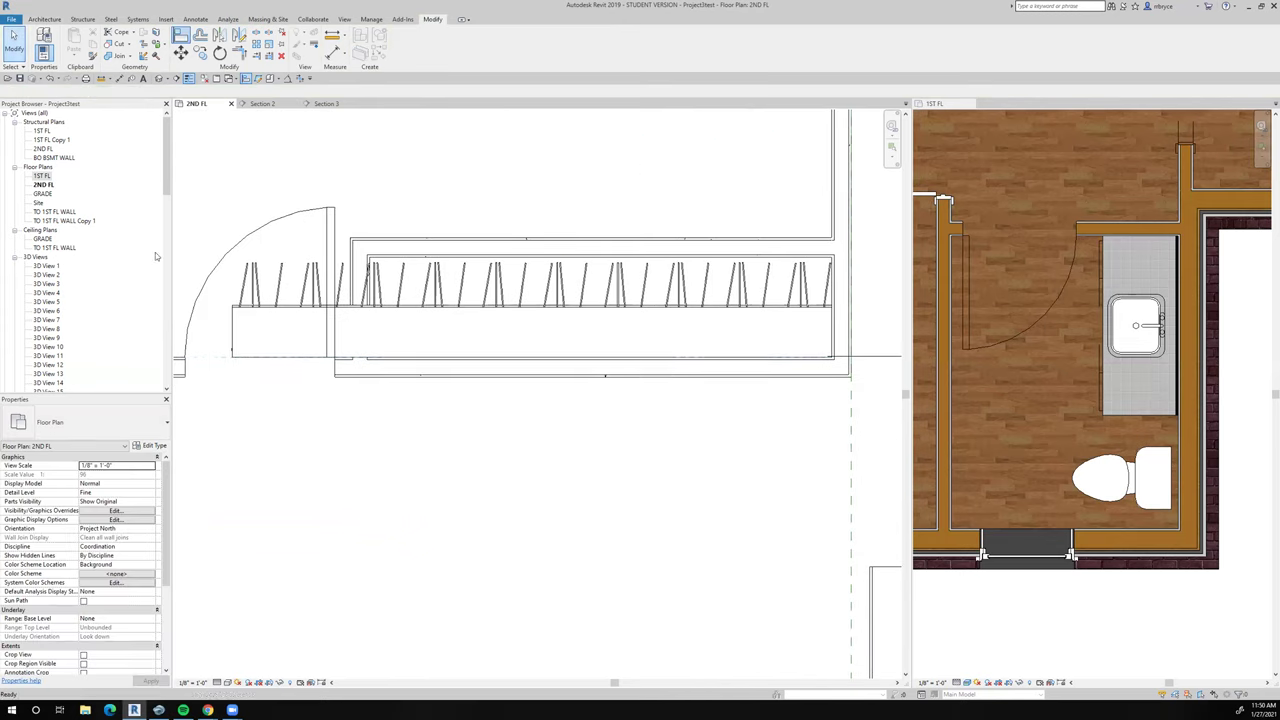
Shorten the hanger from 12' 0" to about 9' 7" by dragging its end grip to the wall
click(243, 338)
scroll(243, 338, up, 1)
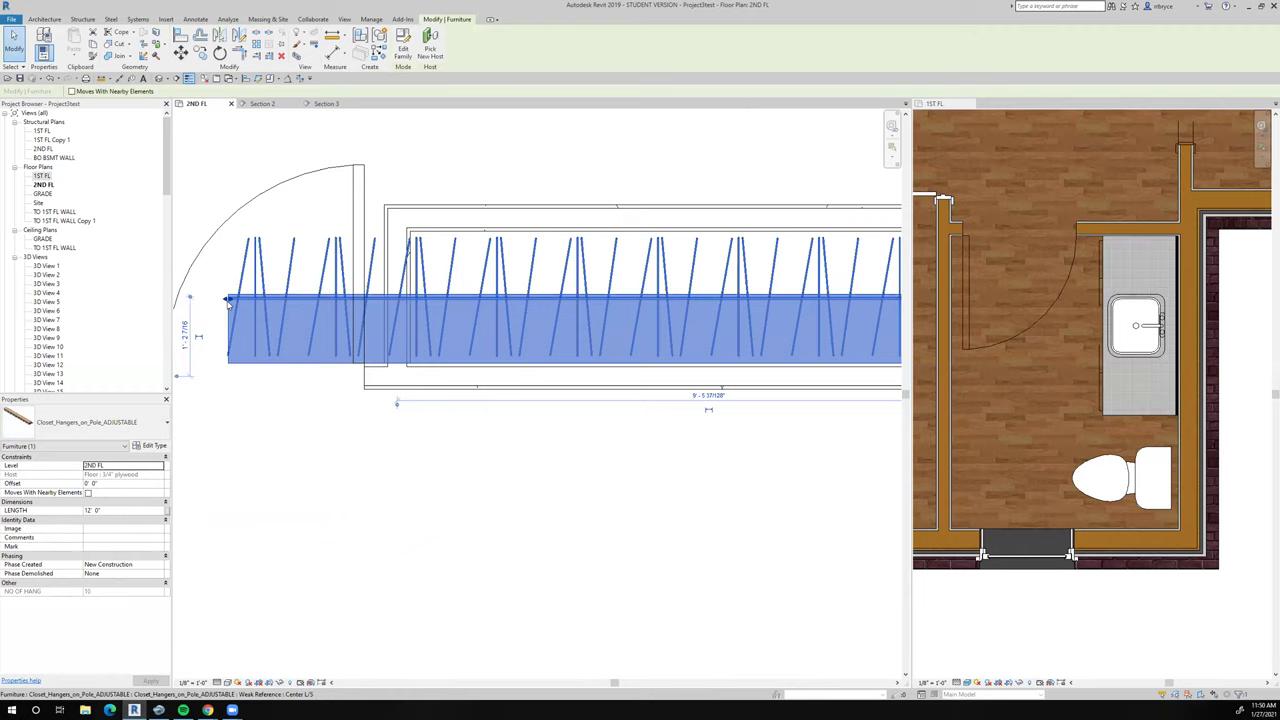
drag(326, 313, 389, 290)
scroll(385, 305, up, 3)
scroll(389, 290, down, 2)
scroll(390, 289, up, 4)
scroll(390, 290, up, 2)
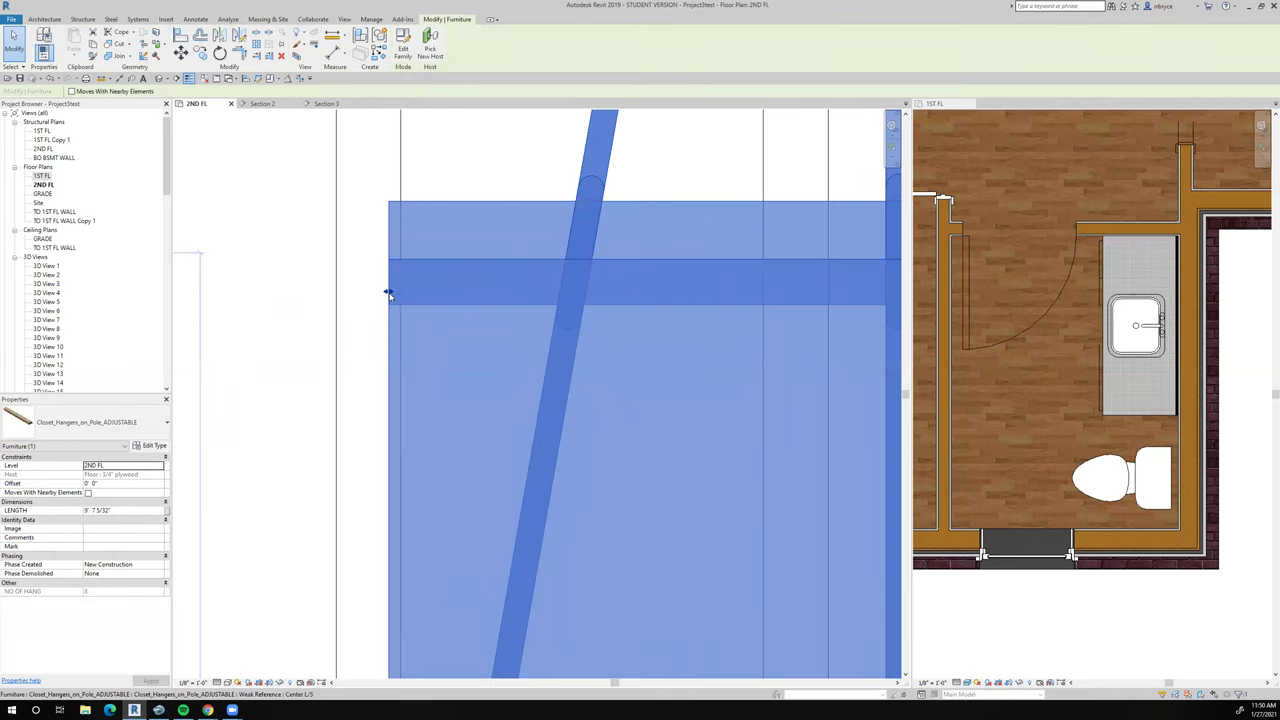
drag(395, 295, 392, 299)
scroll(392, 299, down, 3)
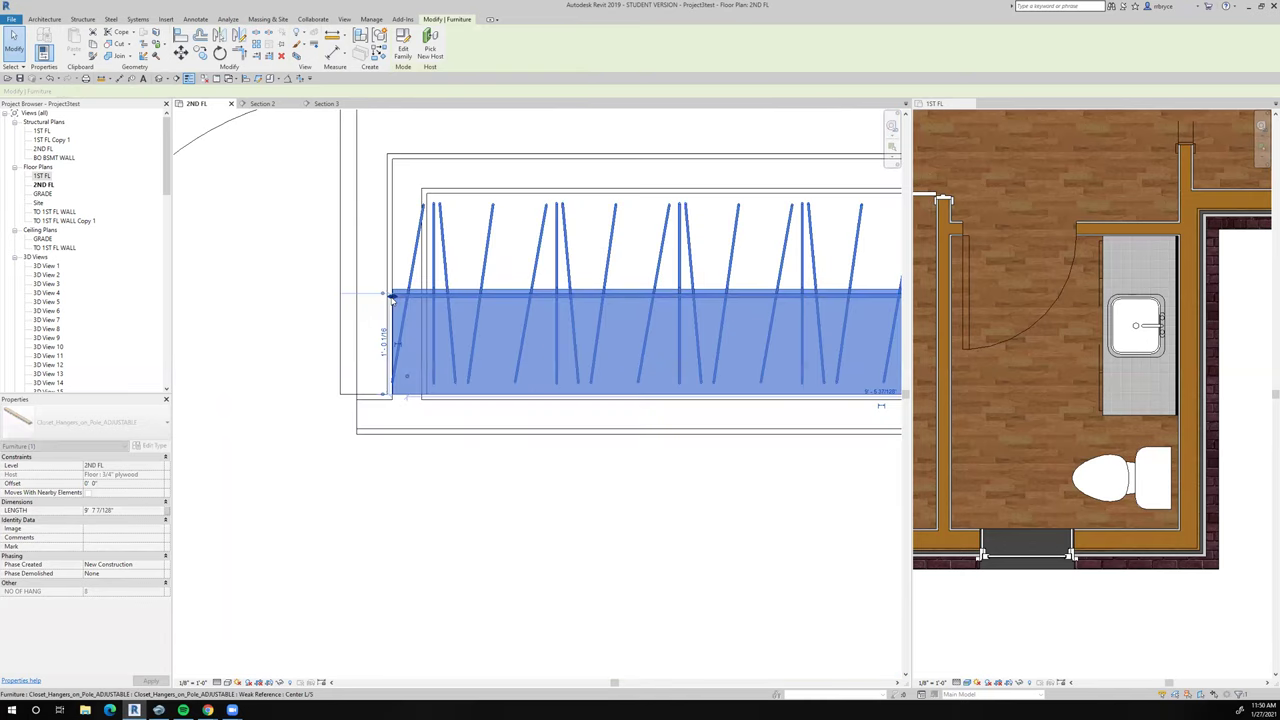
click(422, 449)
scroll(439, 456, down, 1)
scroll(439, 456, down, 5)
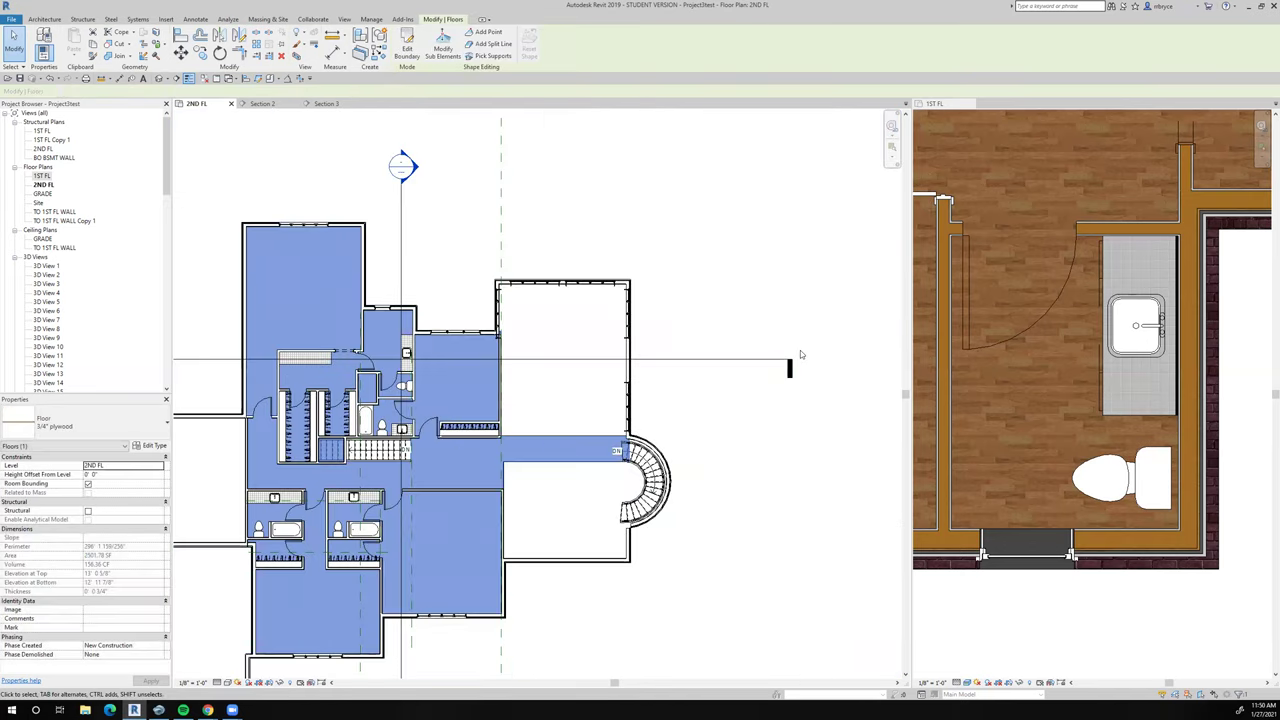
click(806, 286)
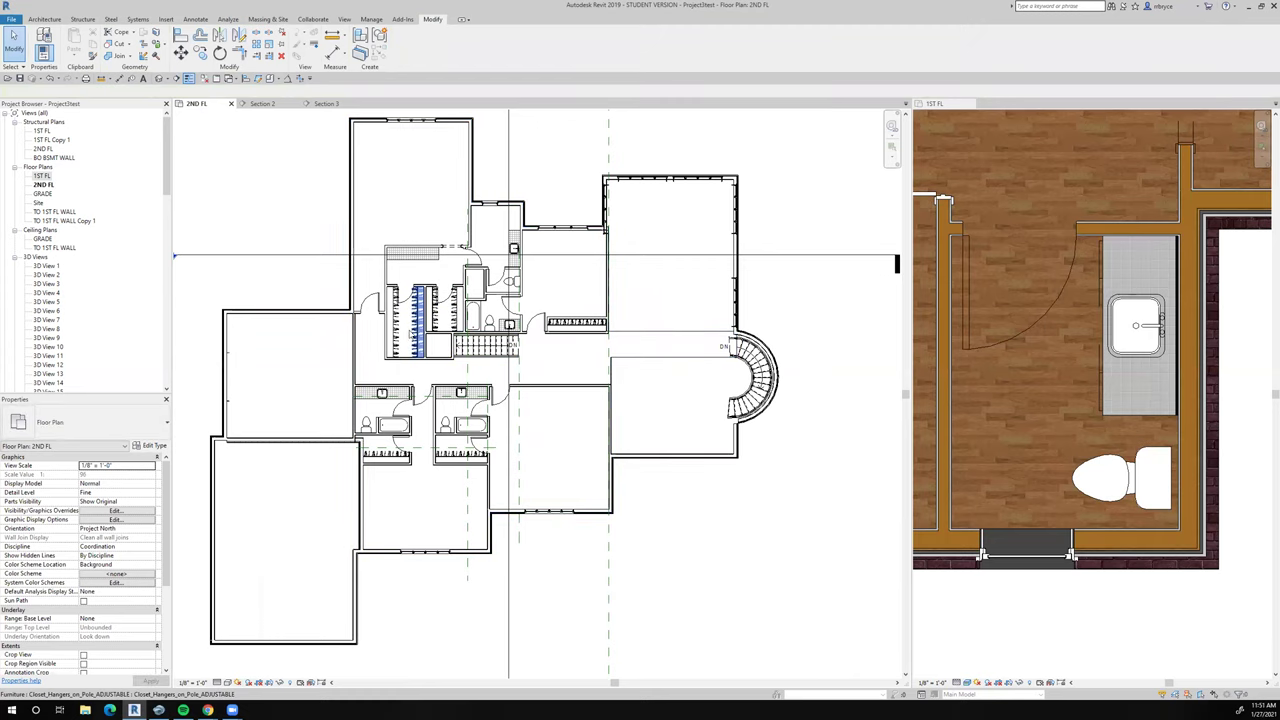
scroll(410, 338, up, 3)
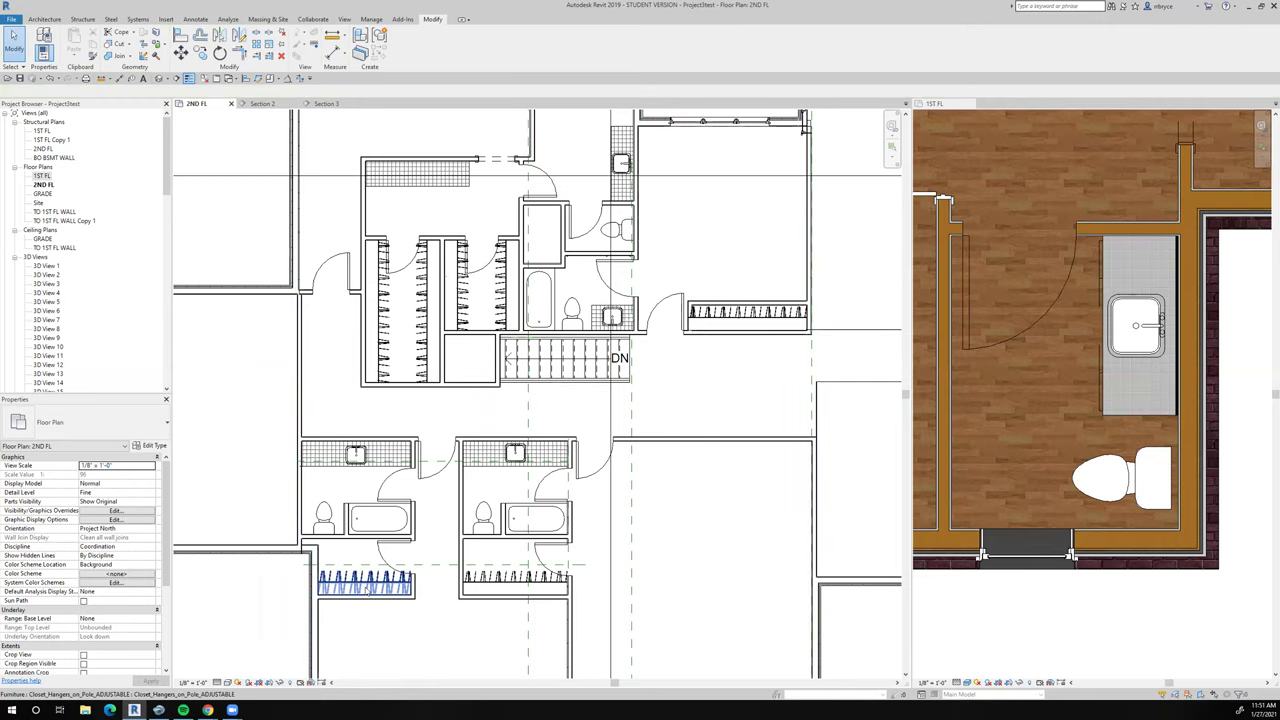
scroll(408, 528, down, 5)
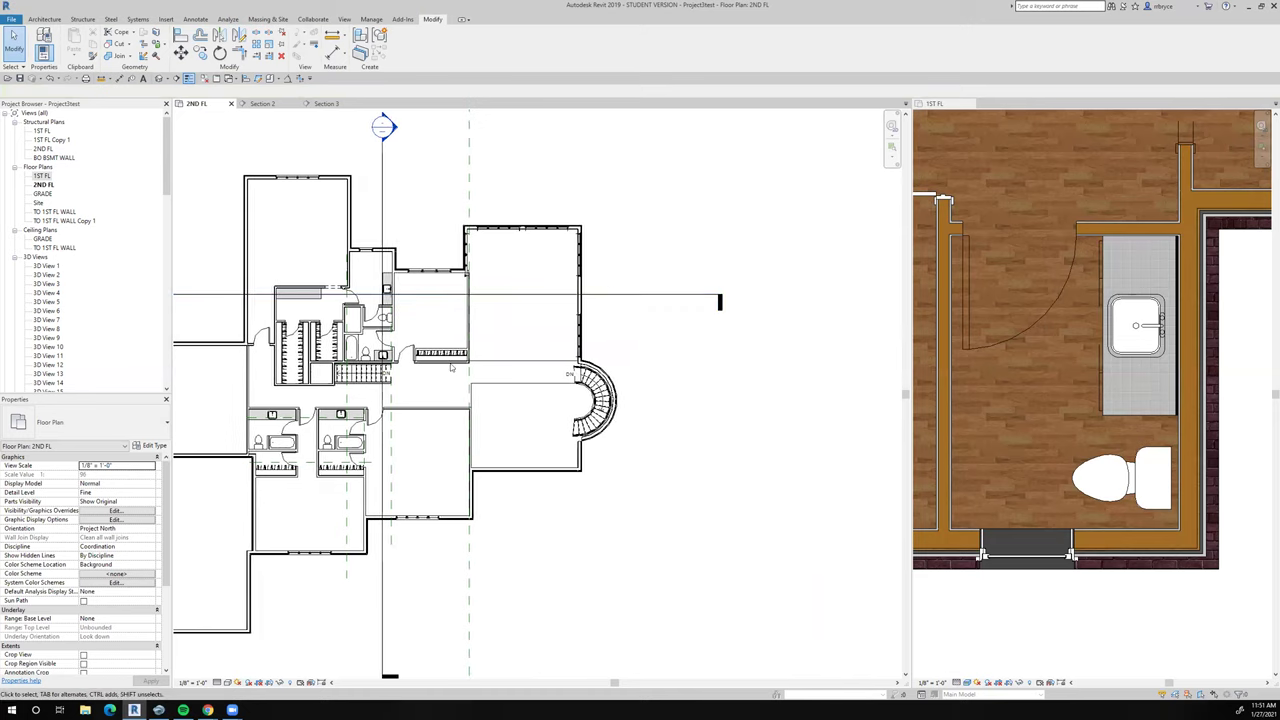
scroll(451, 368, up, 8)
scroll(451, 368, up, 3)
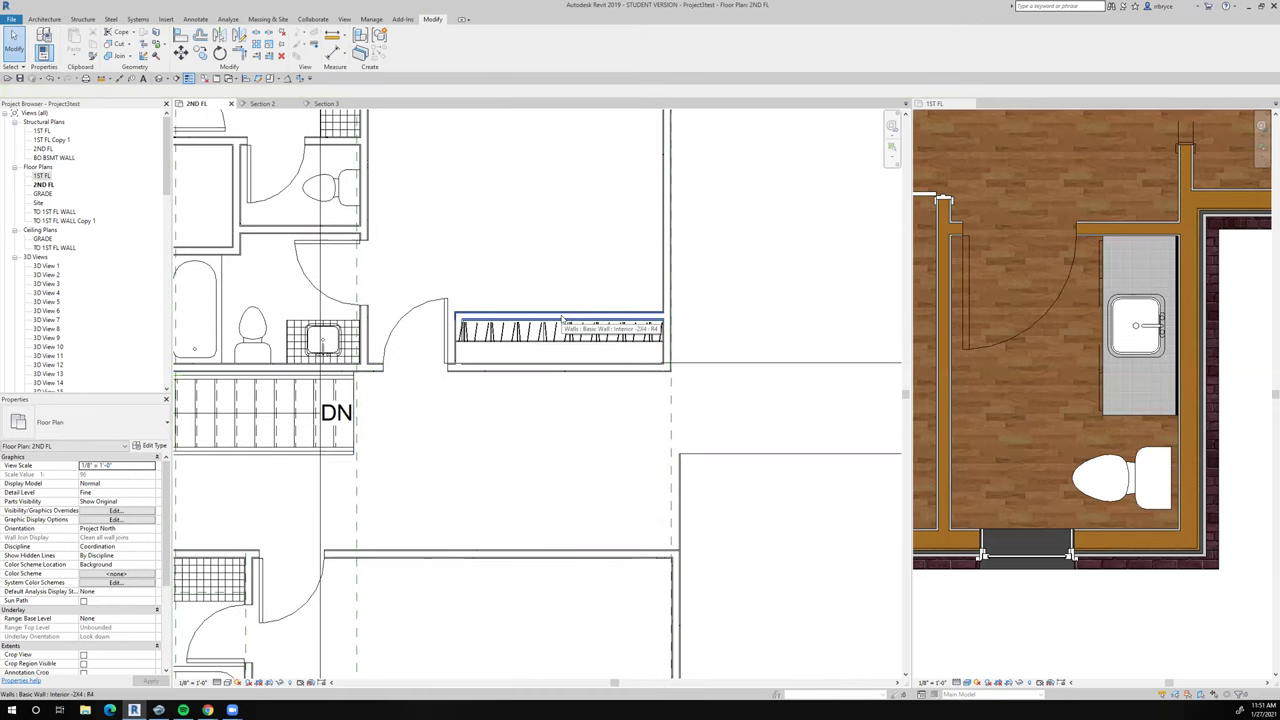
Place a Door-Interior-Double-Full Glass-Wood 72" x 84" door in the long closet's wall
click(45, 20)
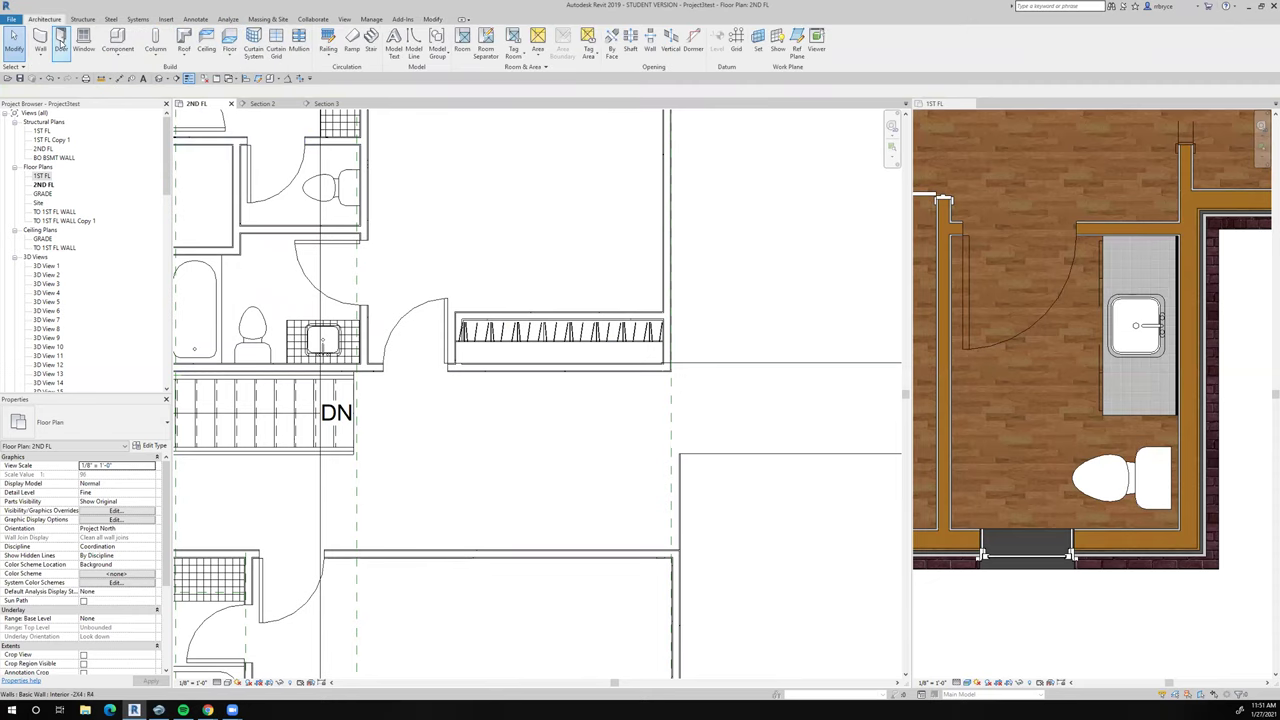
click(60, 38)
click(88, 428)
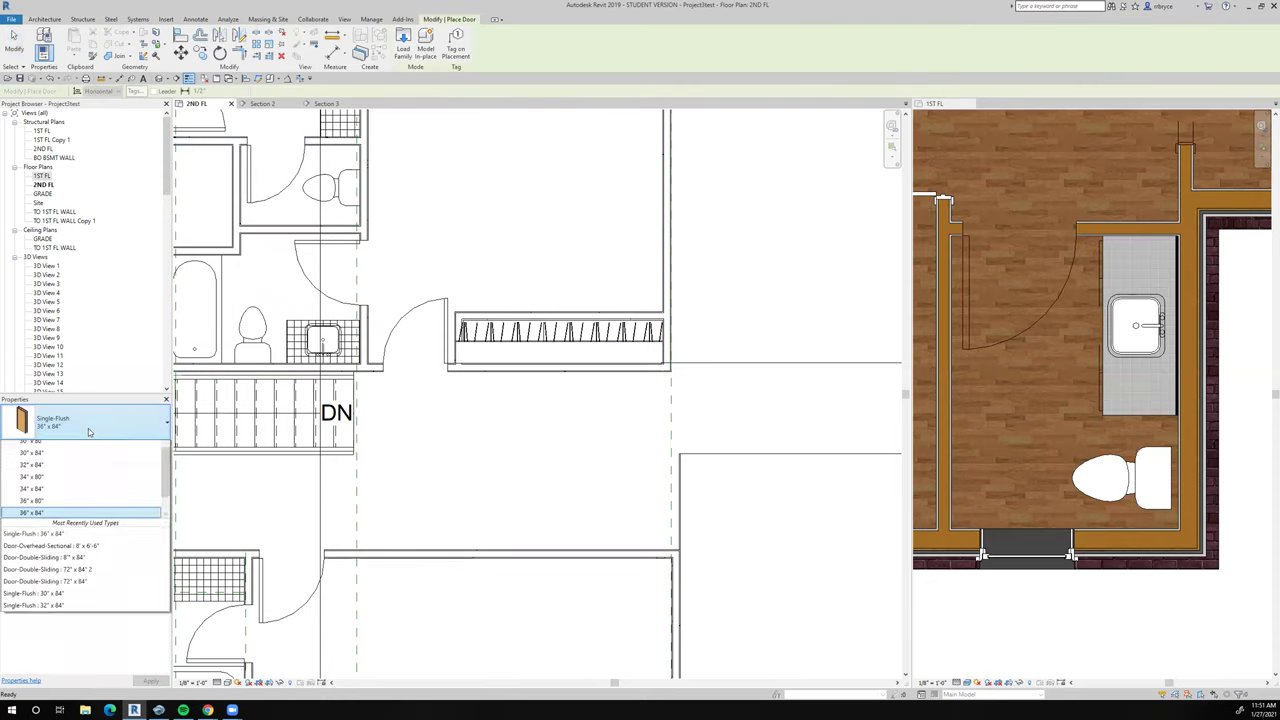
scroll(88, 492, up, 3)
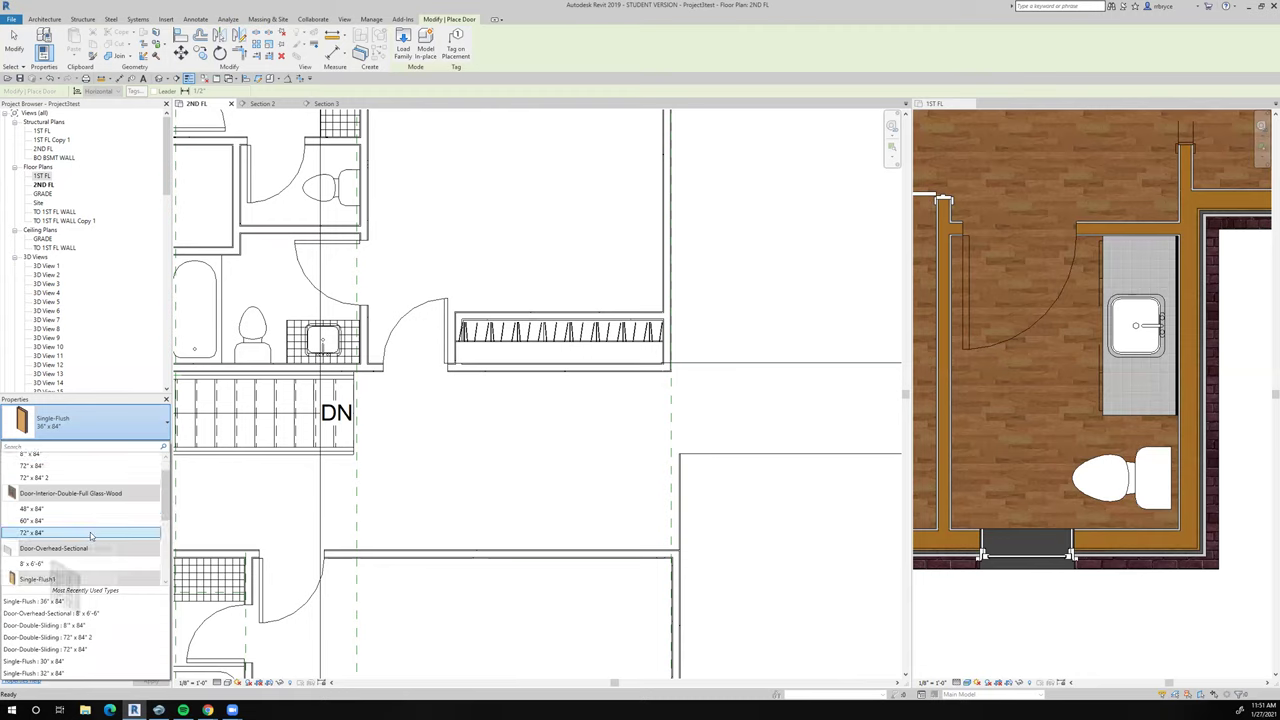
scroll(84, 522, down, 2)
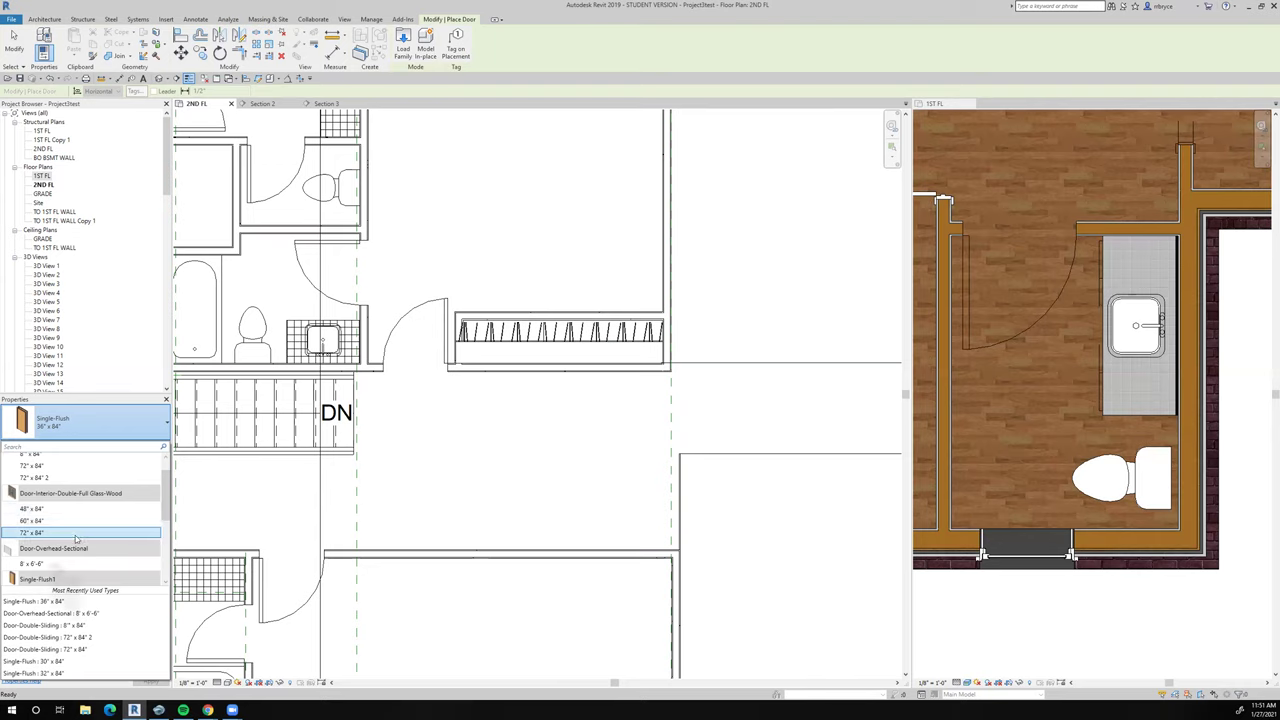
click(75, 535)
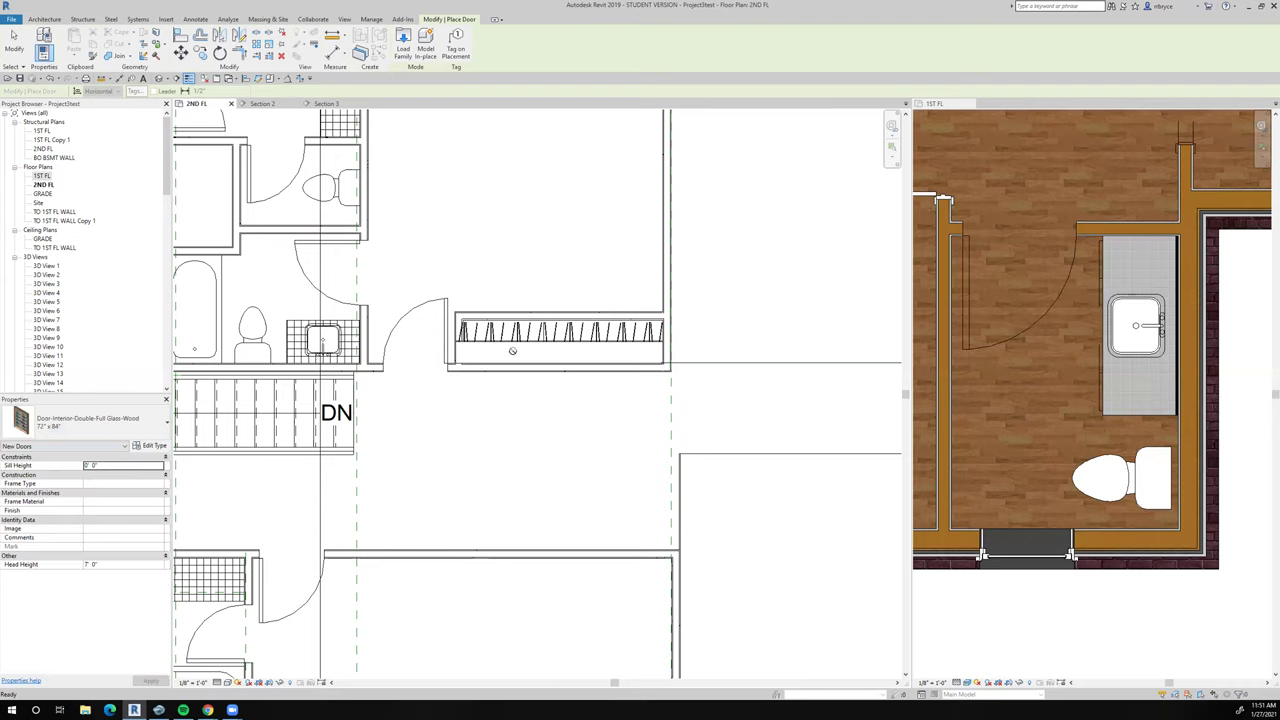
click(559, 316)
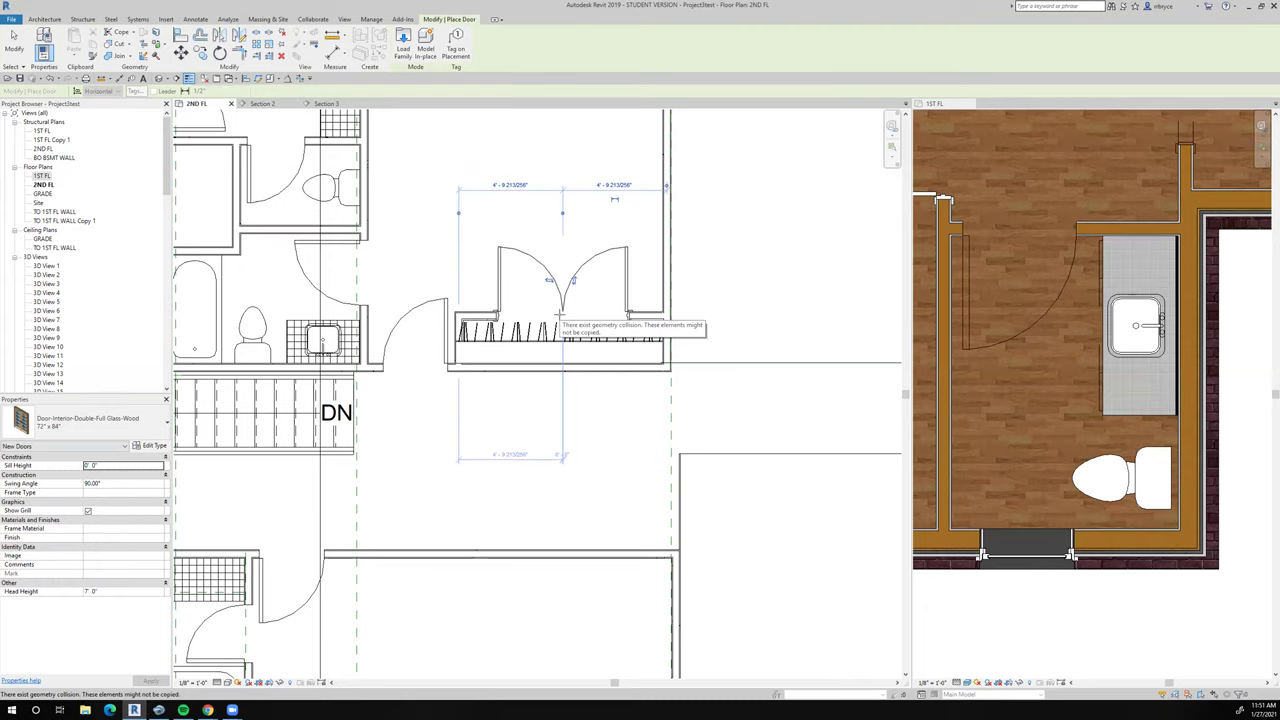
key(Escape)
key(Escape)
scroll(571, 353, down, 4)
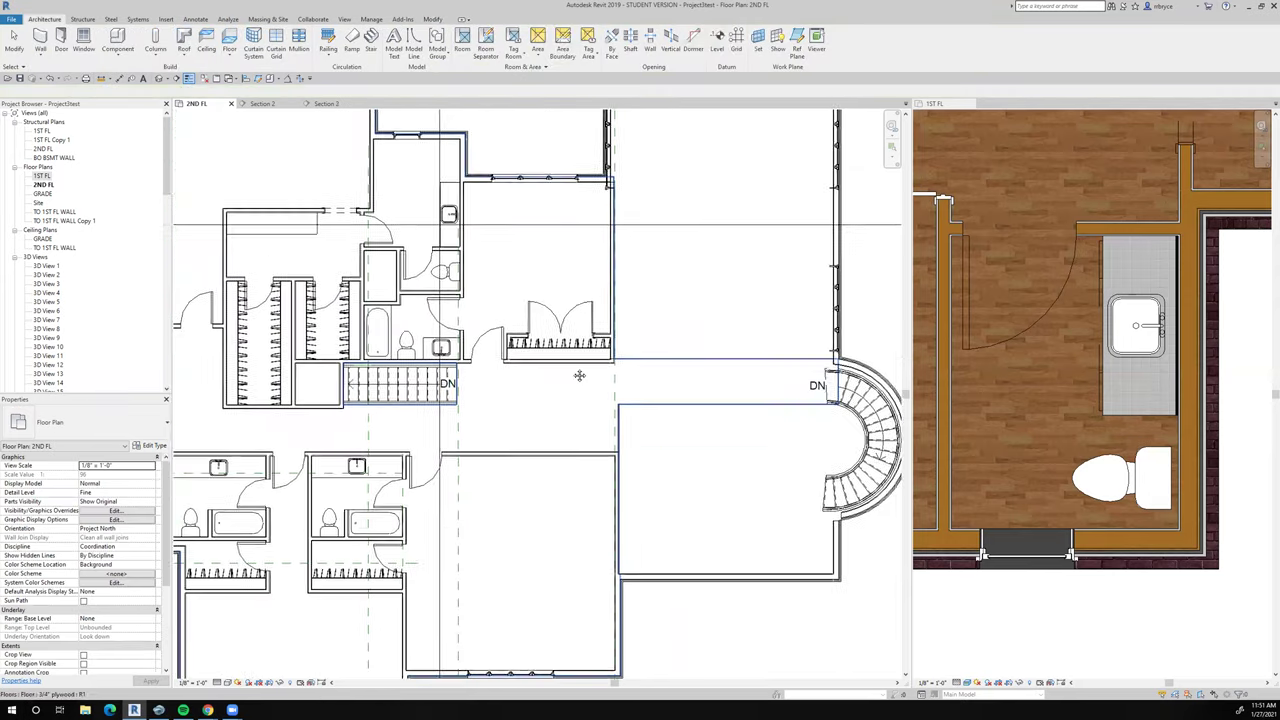
scroll(571, 353, down, 6)
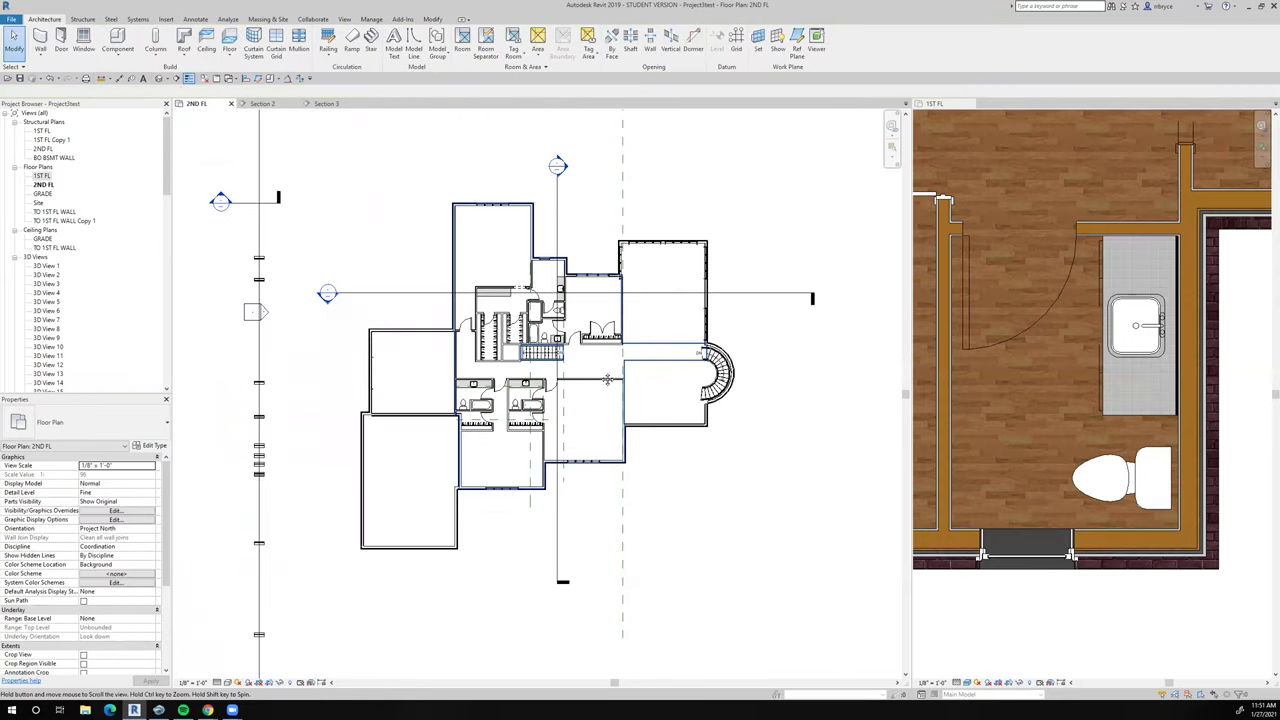
scroll(623, 378, up, 2)
middle_drag(620, 384, 592, 387)
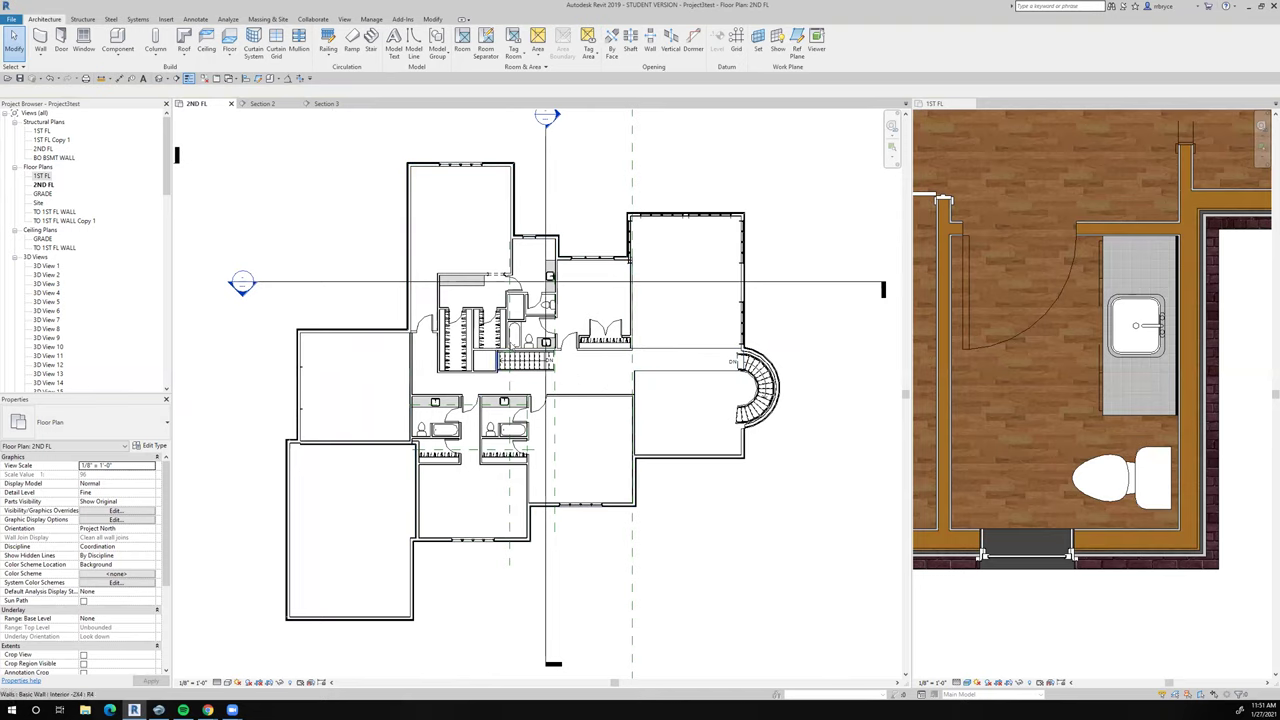
scroll(498, 355, up, 4)
scroll(465, 395, up, 3)
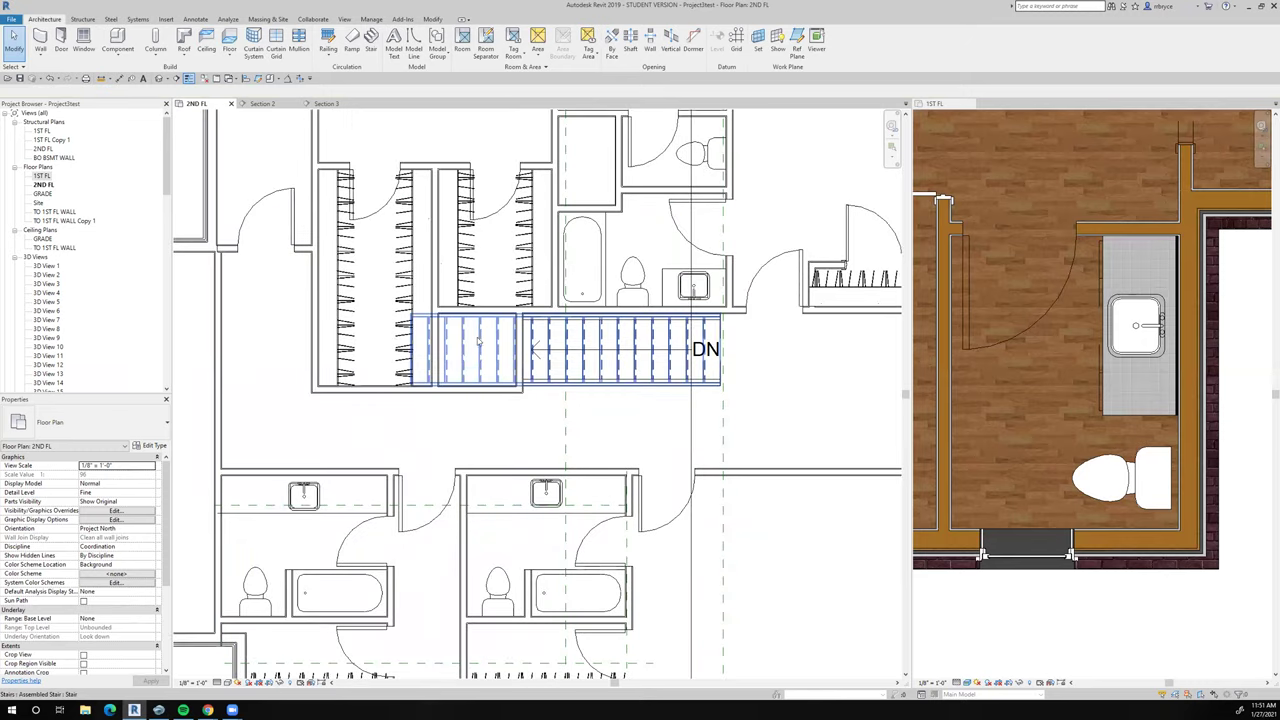
scroll(460, 355, down, 2)
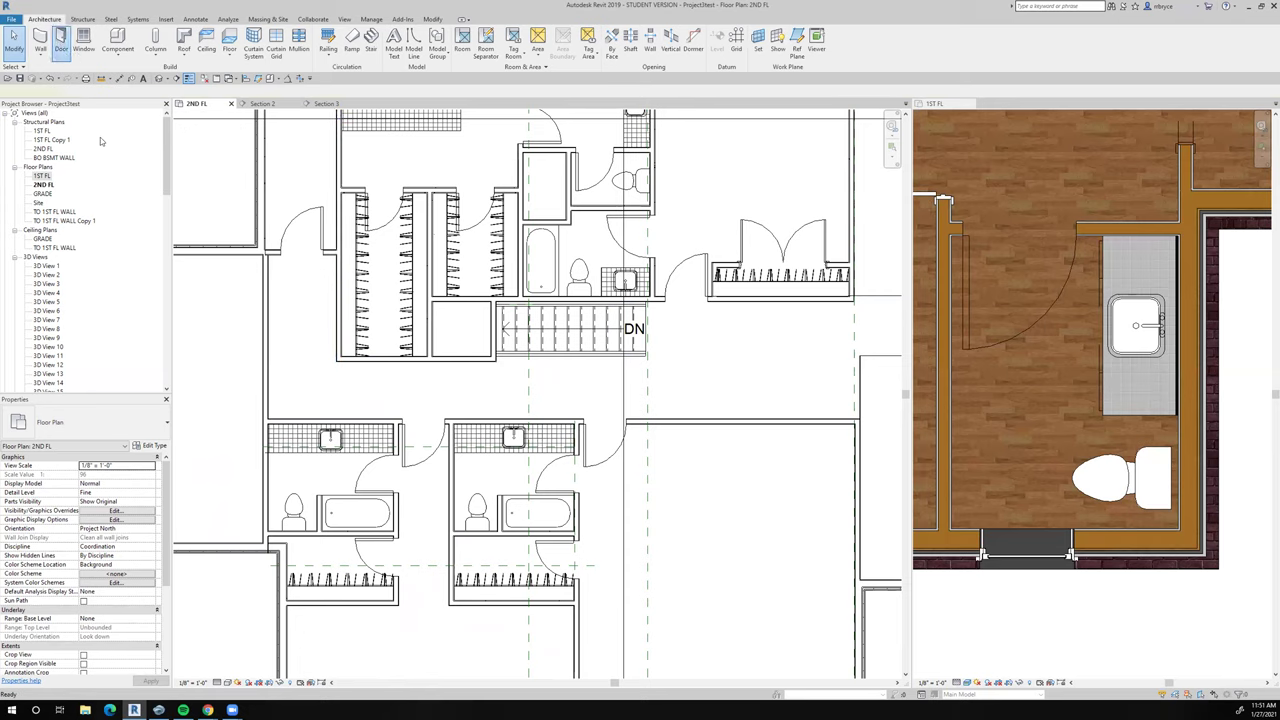
Place a Single-Flush 30" x 84" door in the linen closet wall beside the stair
click(61, 40)
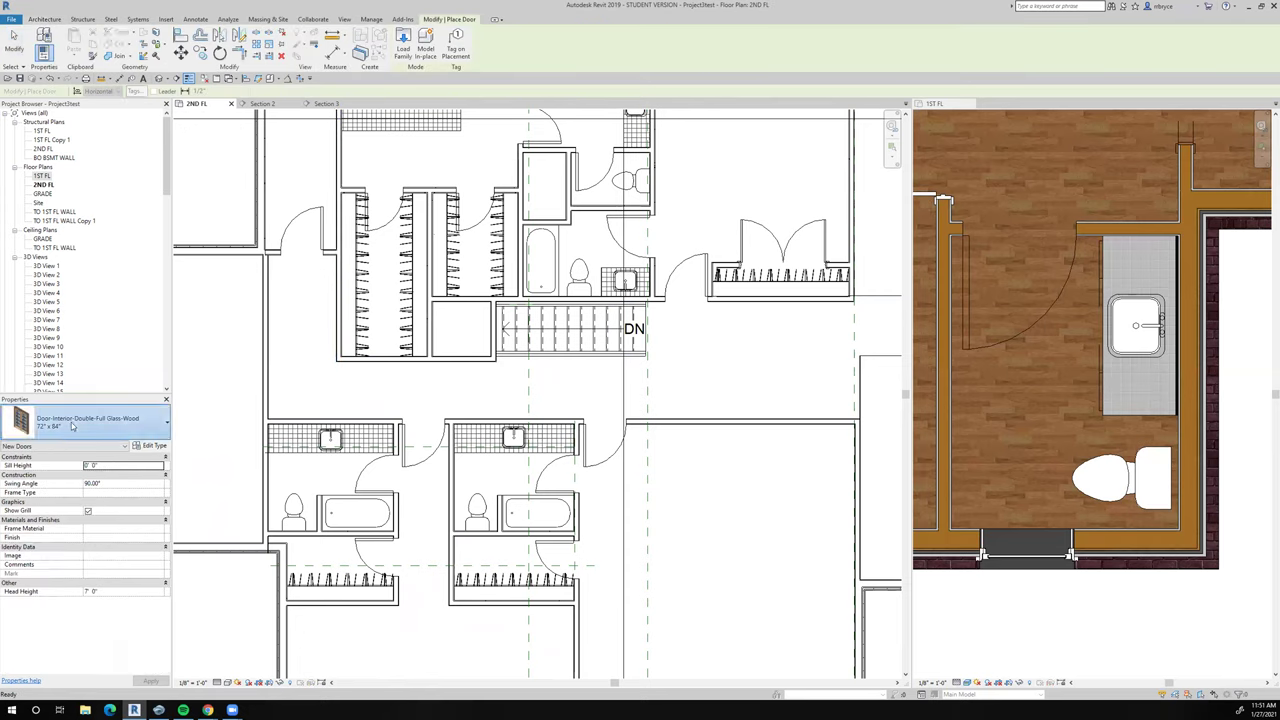
click(74, 425)
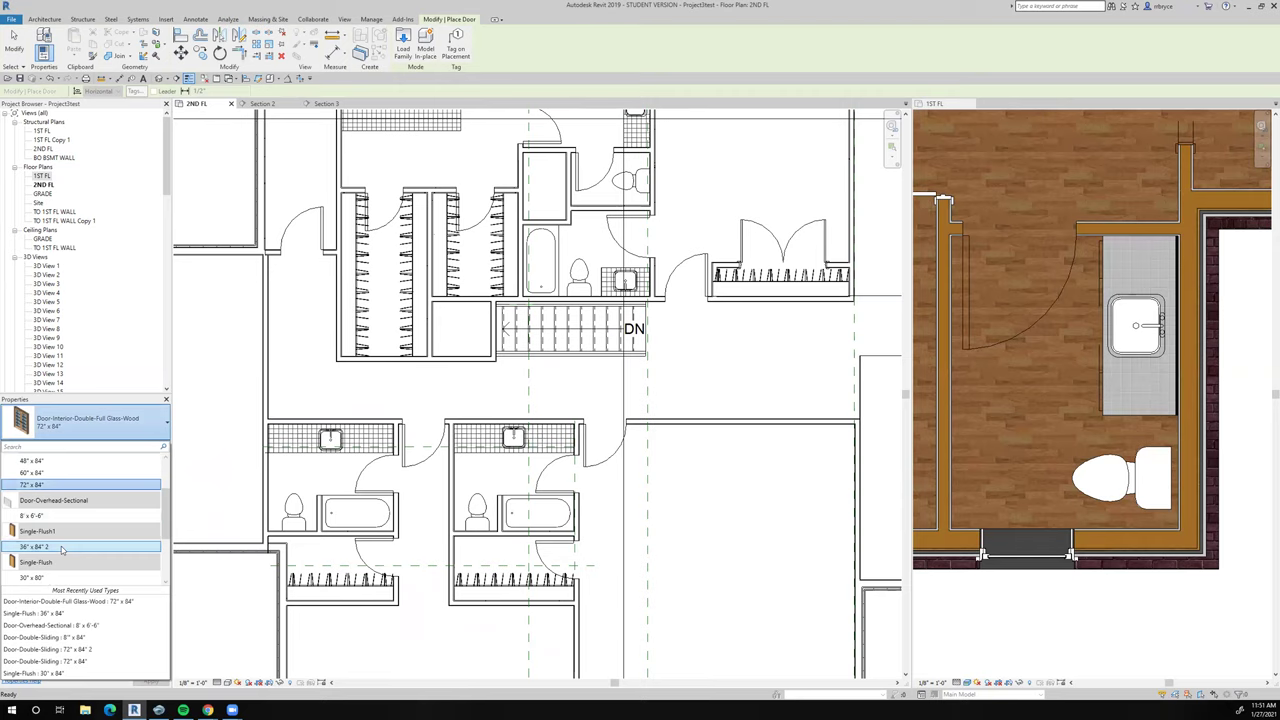
scroll(62, 550, down, 2)
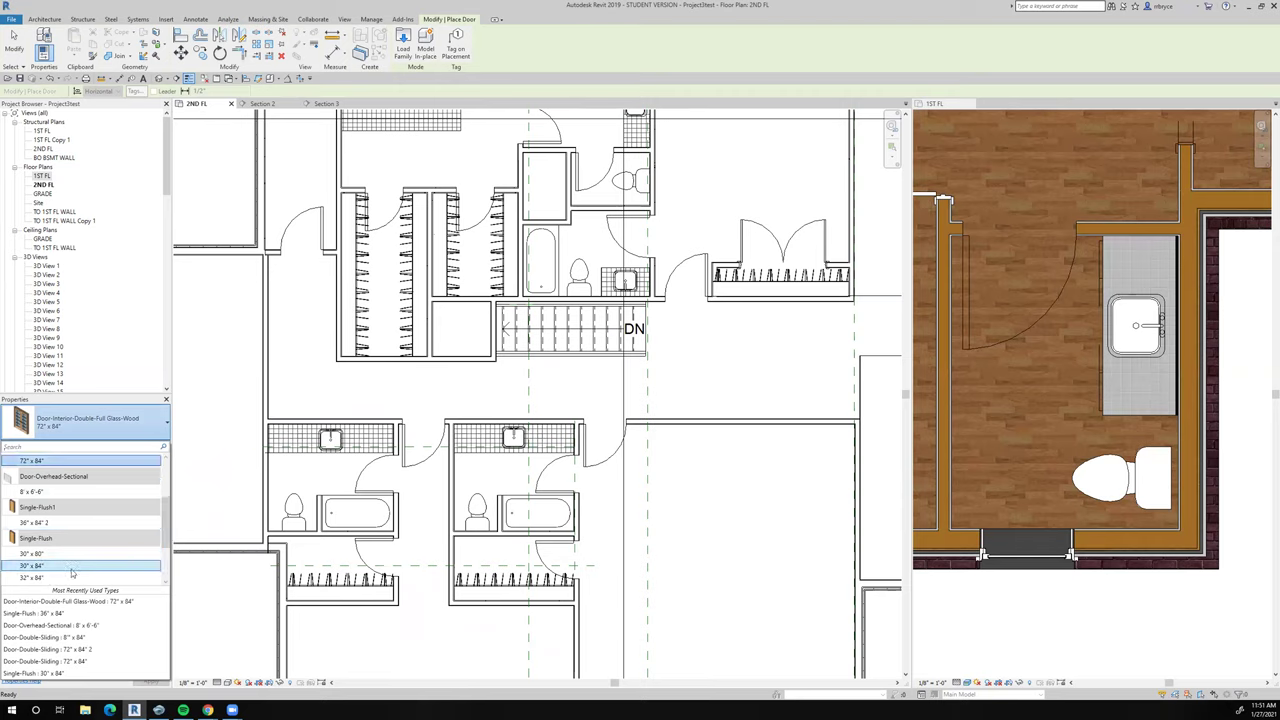
scroll(70, 556, down, 2)
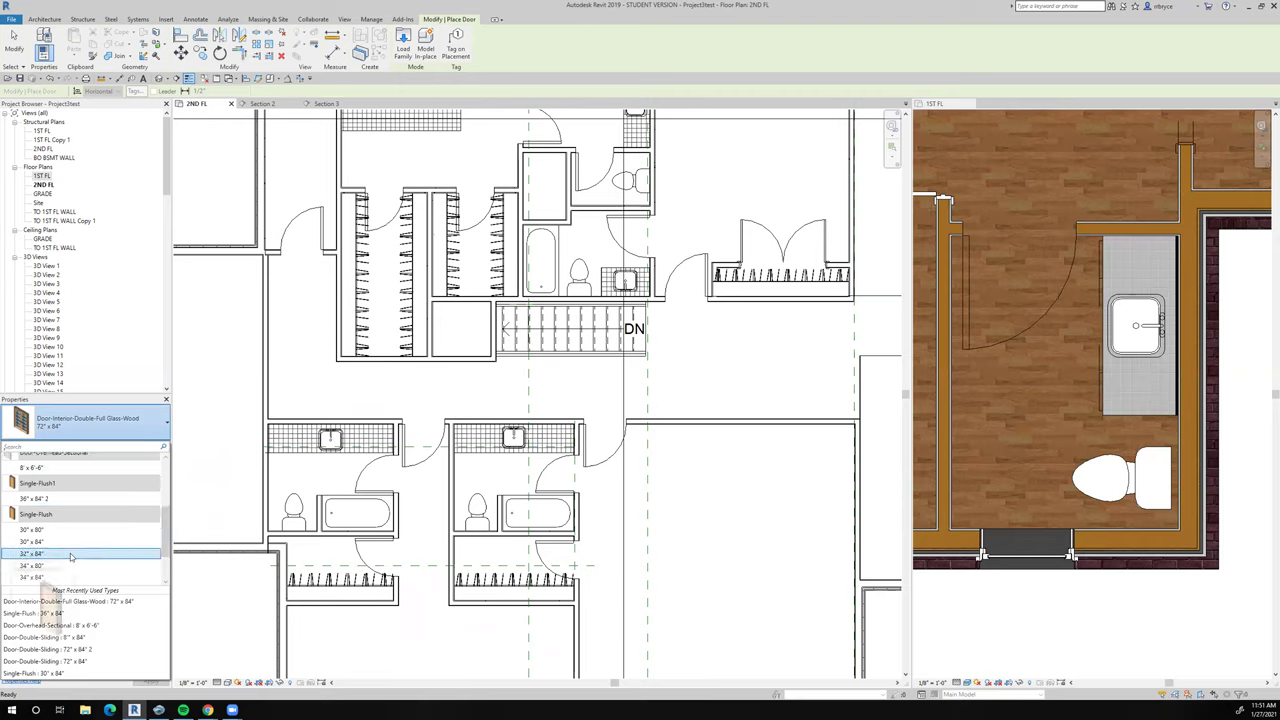
scroll(72, 548, down, 2)
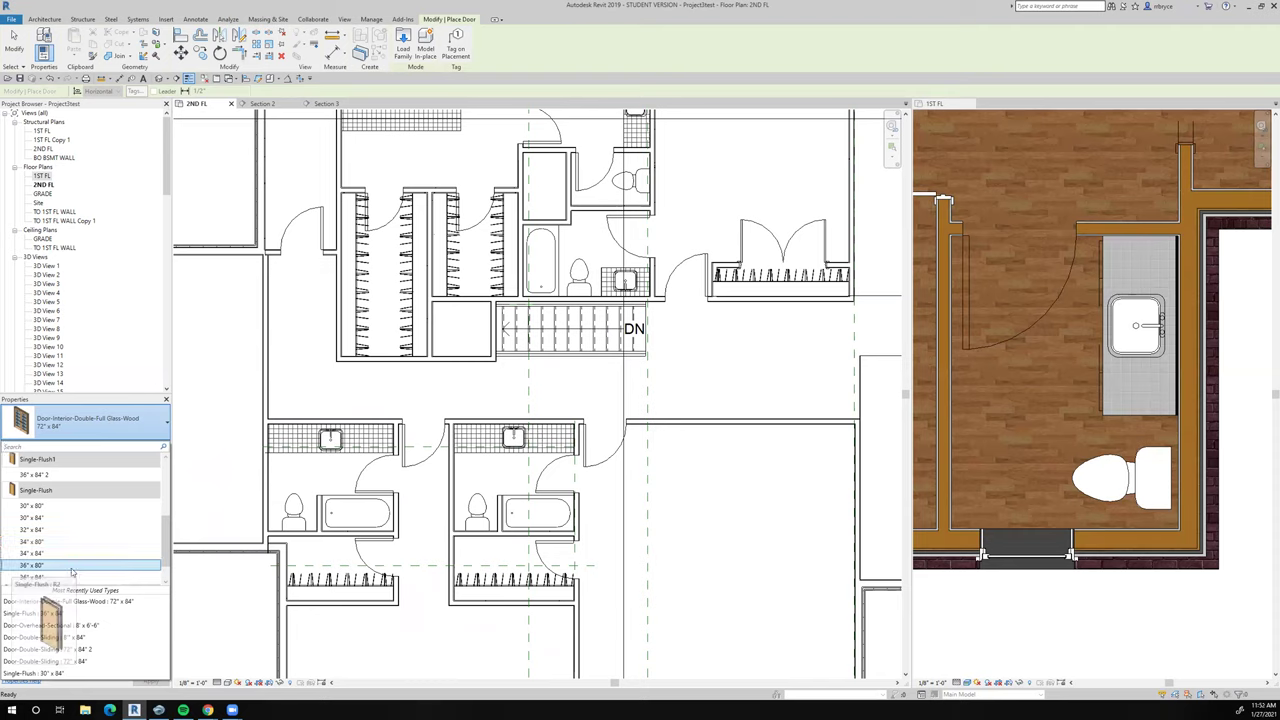
click(64, 517)
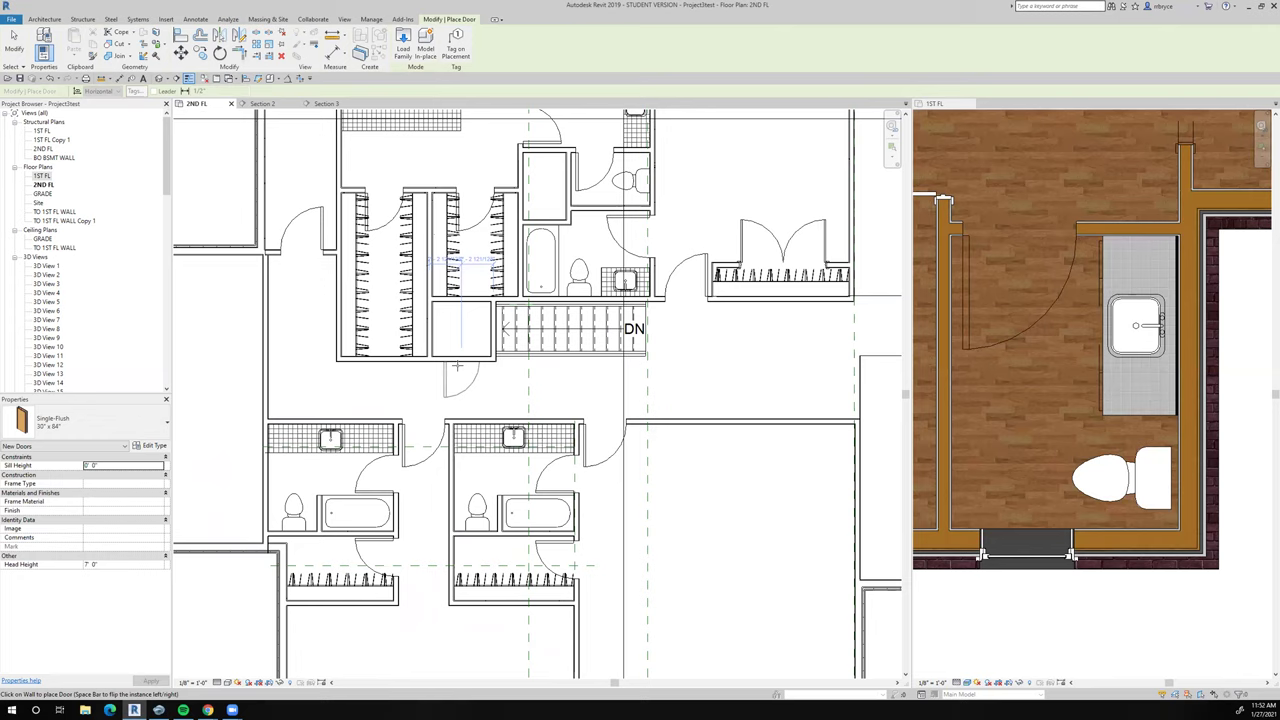
click(456, 366)
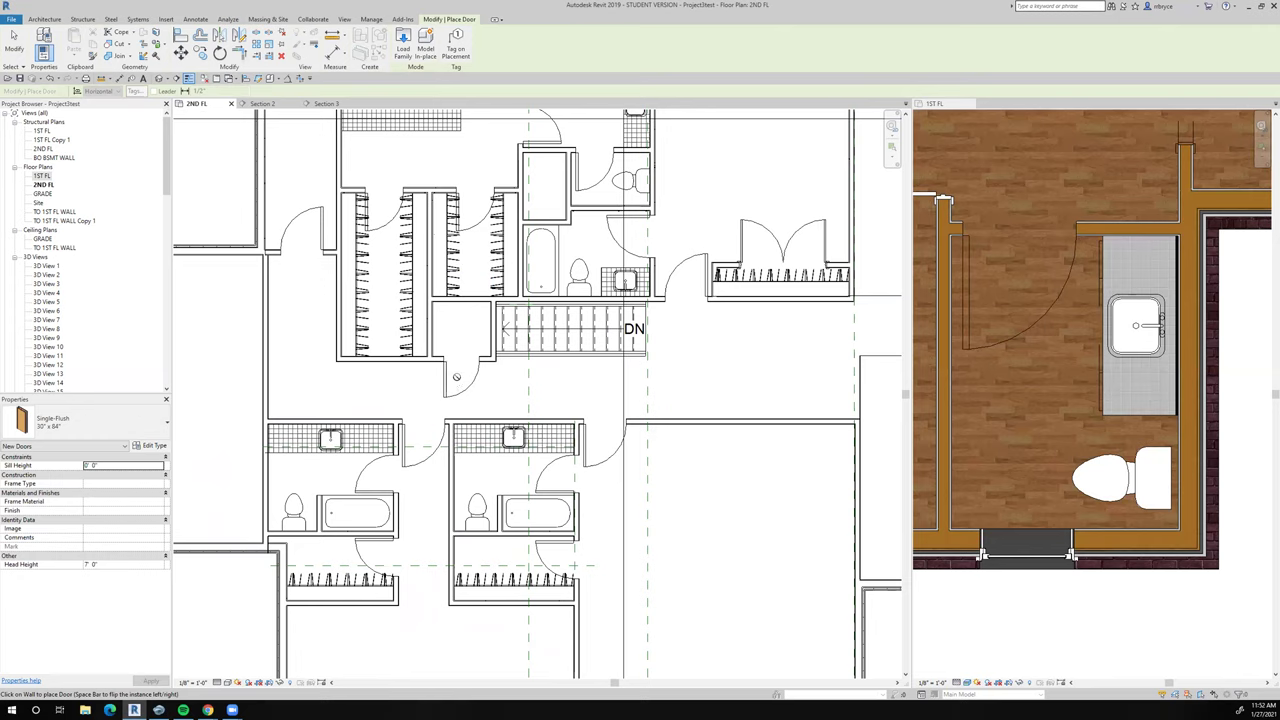
Exit door placement, then pan and zoom out to show the entire second-floor plan
key(Escape)
key(Escape)
scroll(460, 340, up, 2)
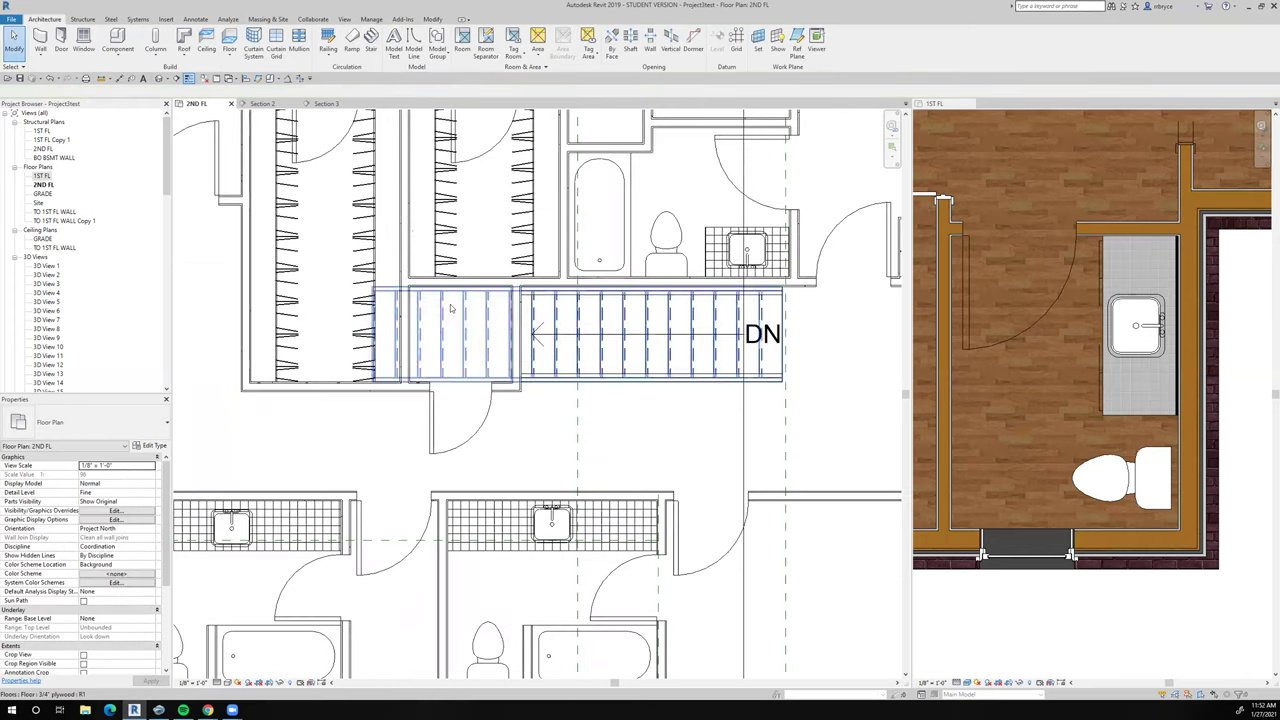
scroll(452, 333, down, 2)
scroll(457, 345, up, 2)
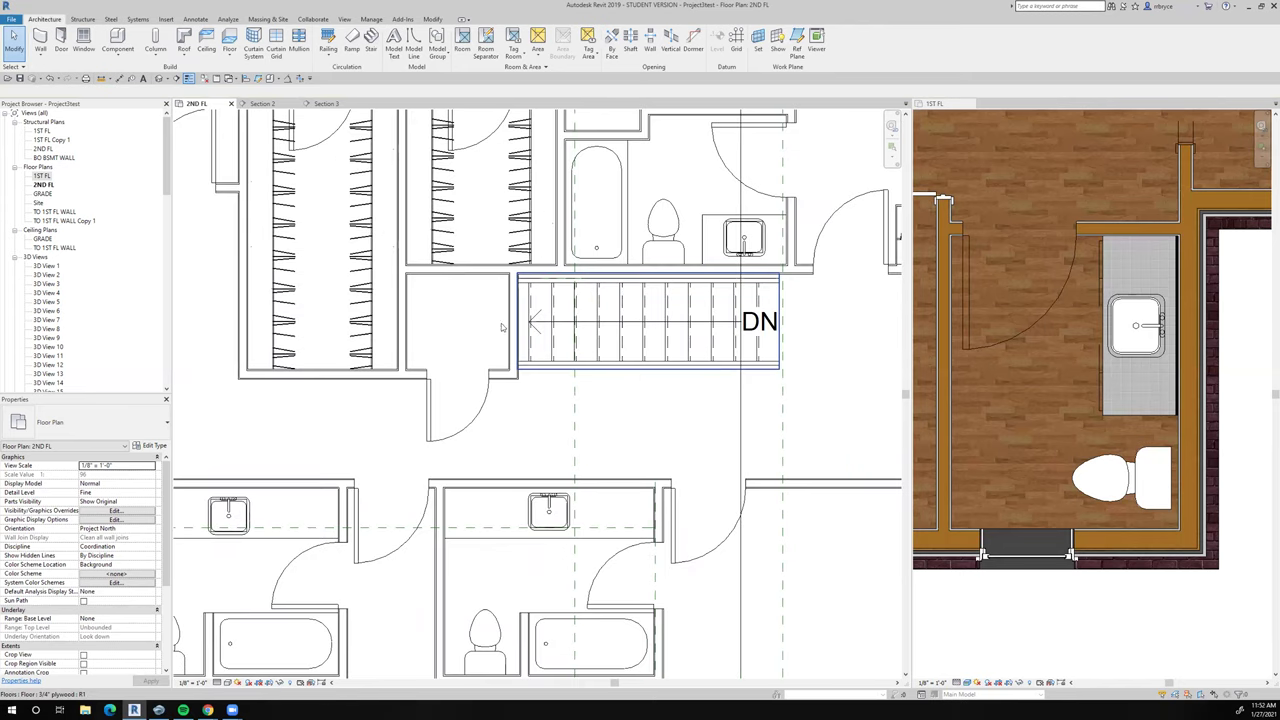
scroll(451, 350, down, 3)
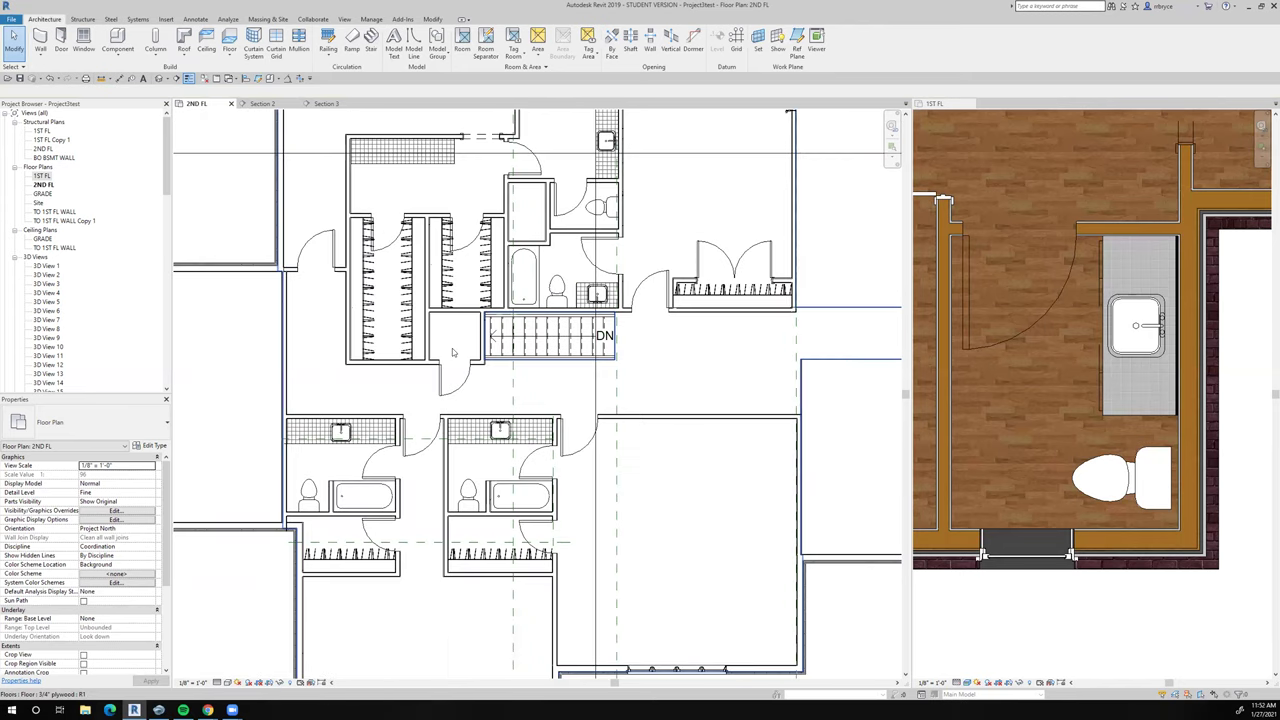
scroll(452, 352, down, 2)
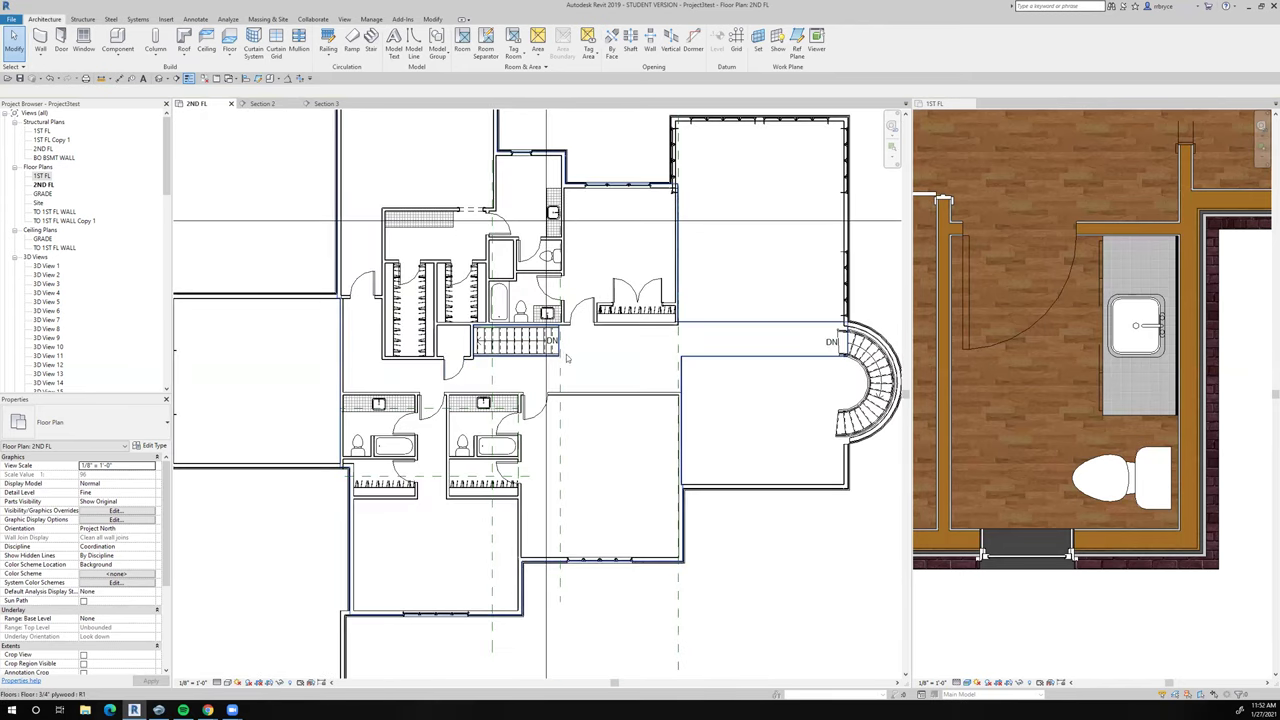
scroll(500, 340, down, 1)
scroll(490, 340, up, 4)
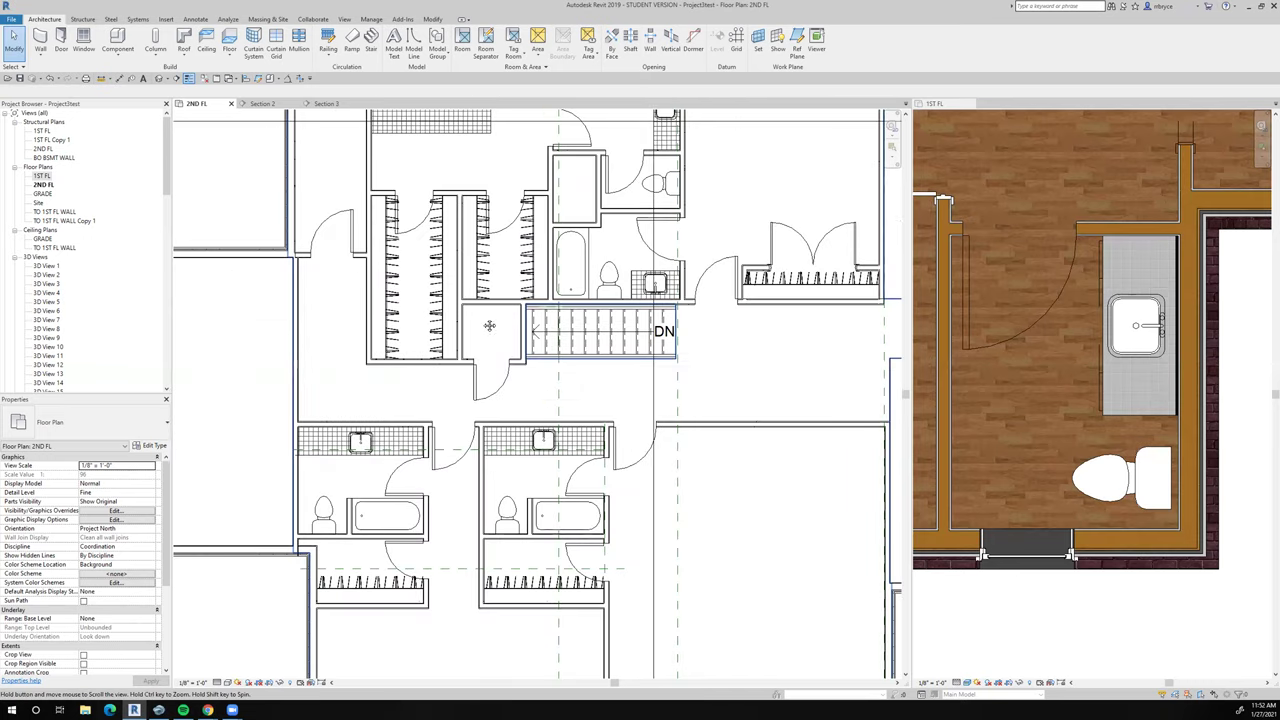
middle_drag(491, 331, 391, 340)
scroll(393, 345, down, 3)
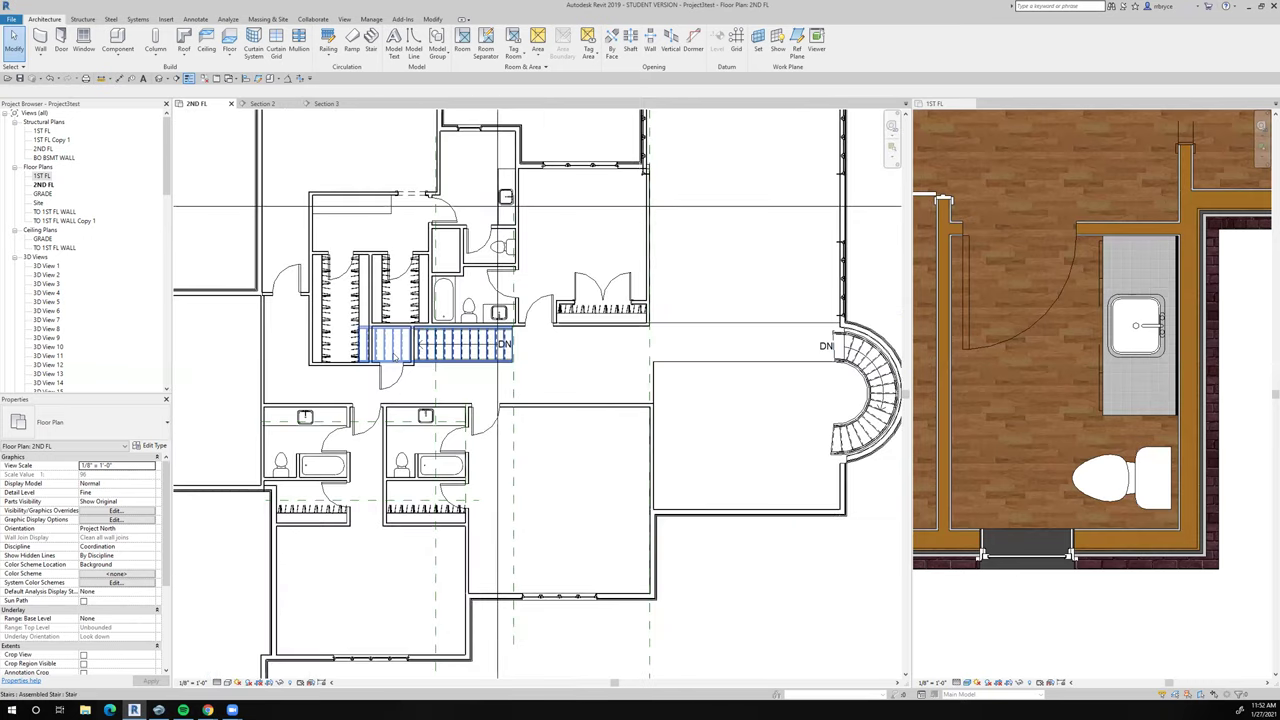
scroll(505, 340, up, 3)
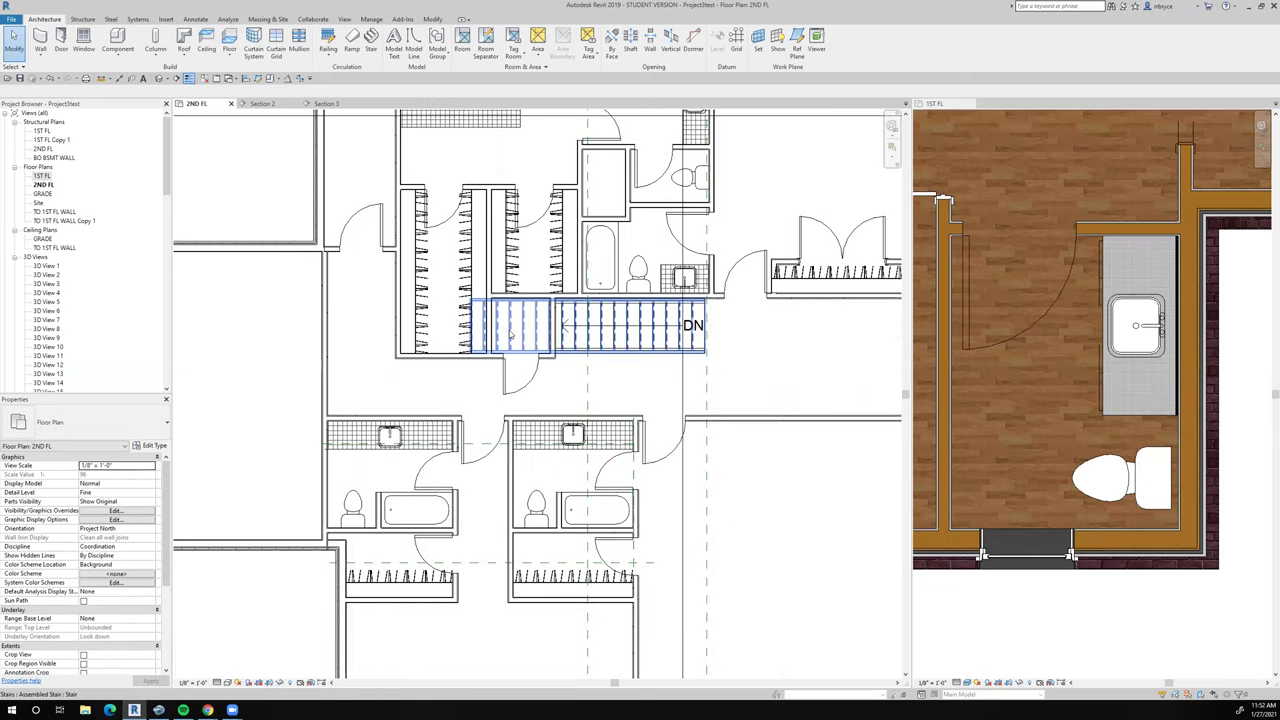
scroll(551, 379, down, 1)
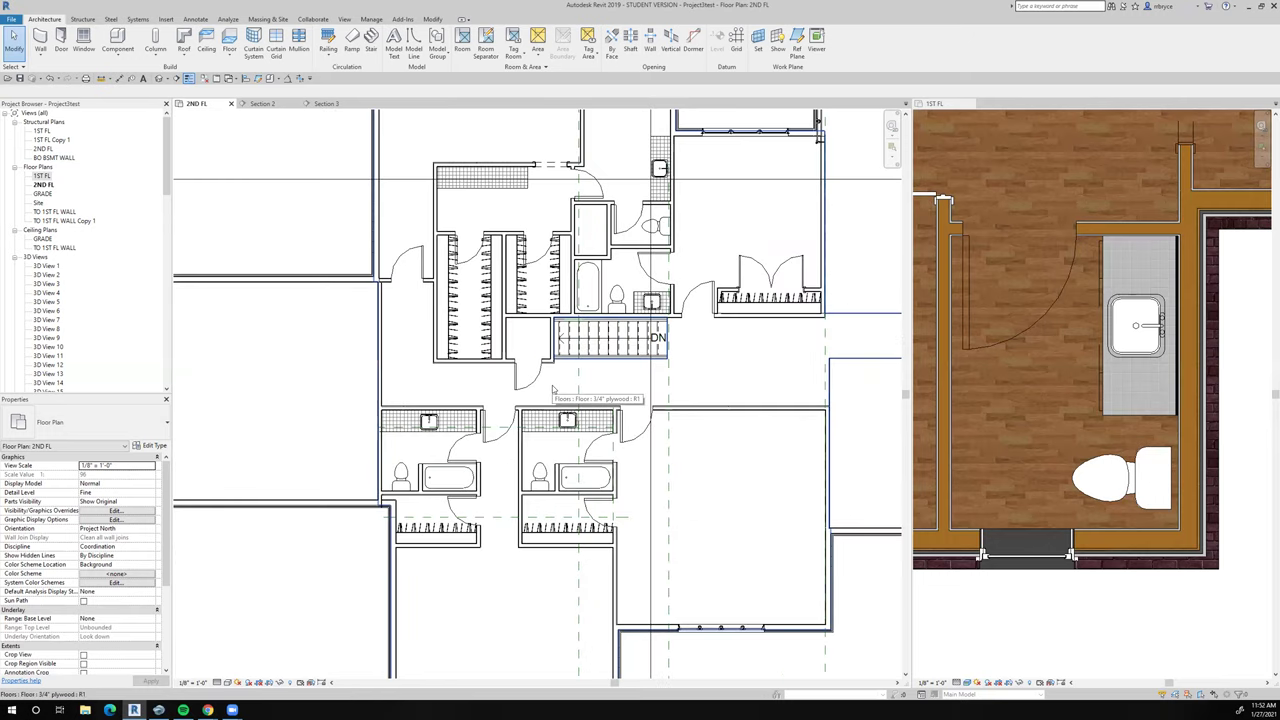
scroll(552, 384, down, 5)
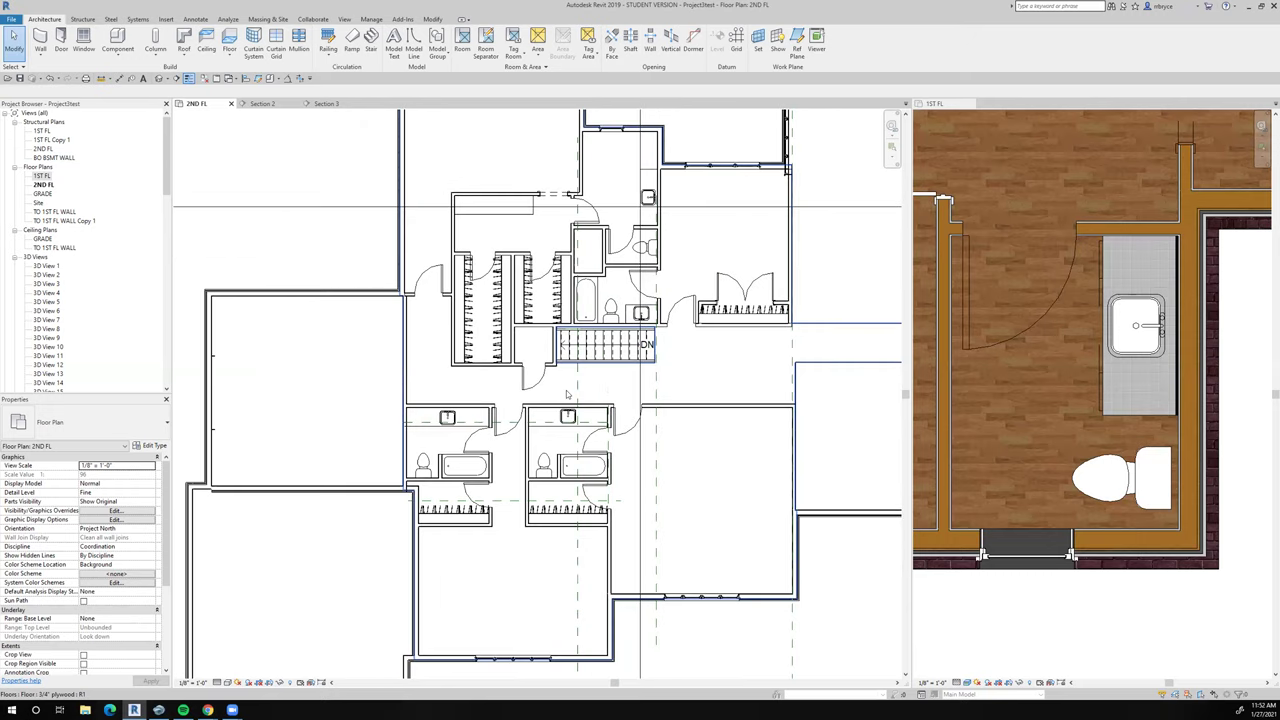